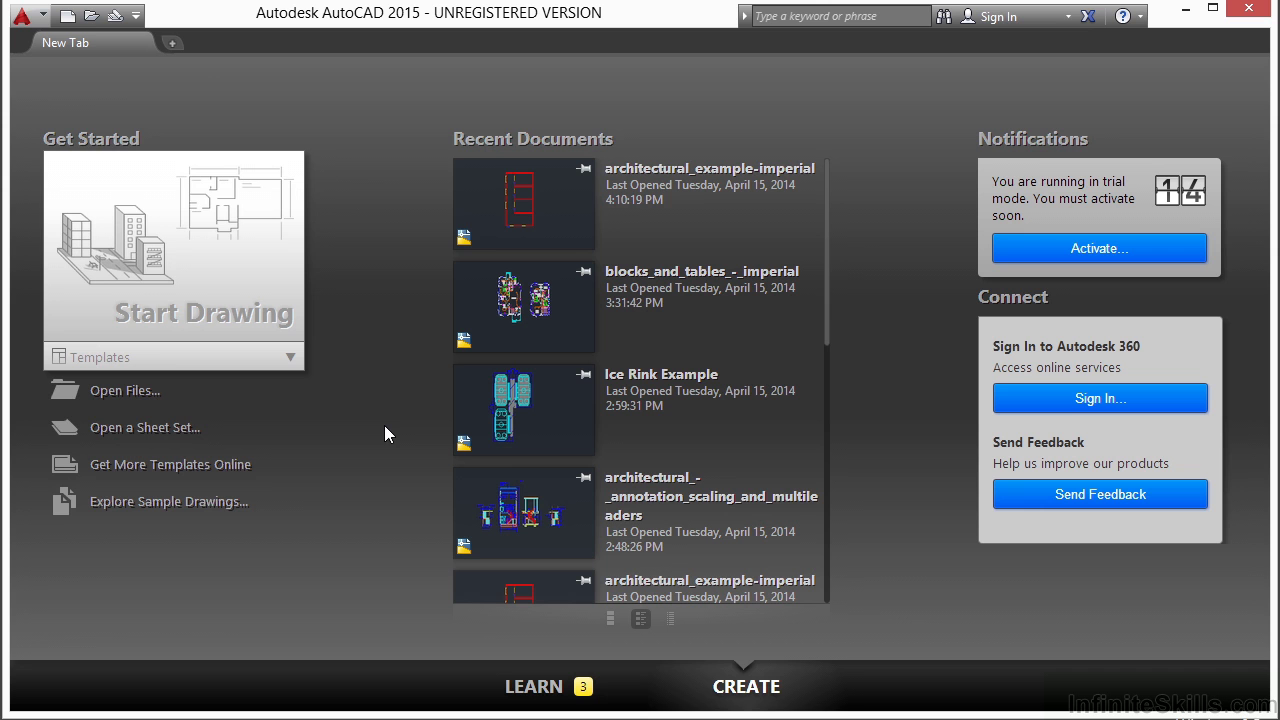
Open architectural_example-imperial.dwg from the Start tab's Open Files dialog.
{"action": "left_click", "coordinate": [143, 396]}
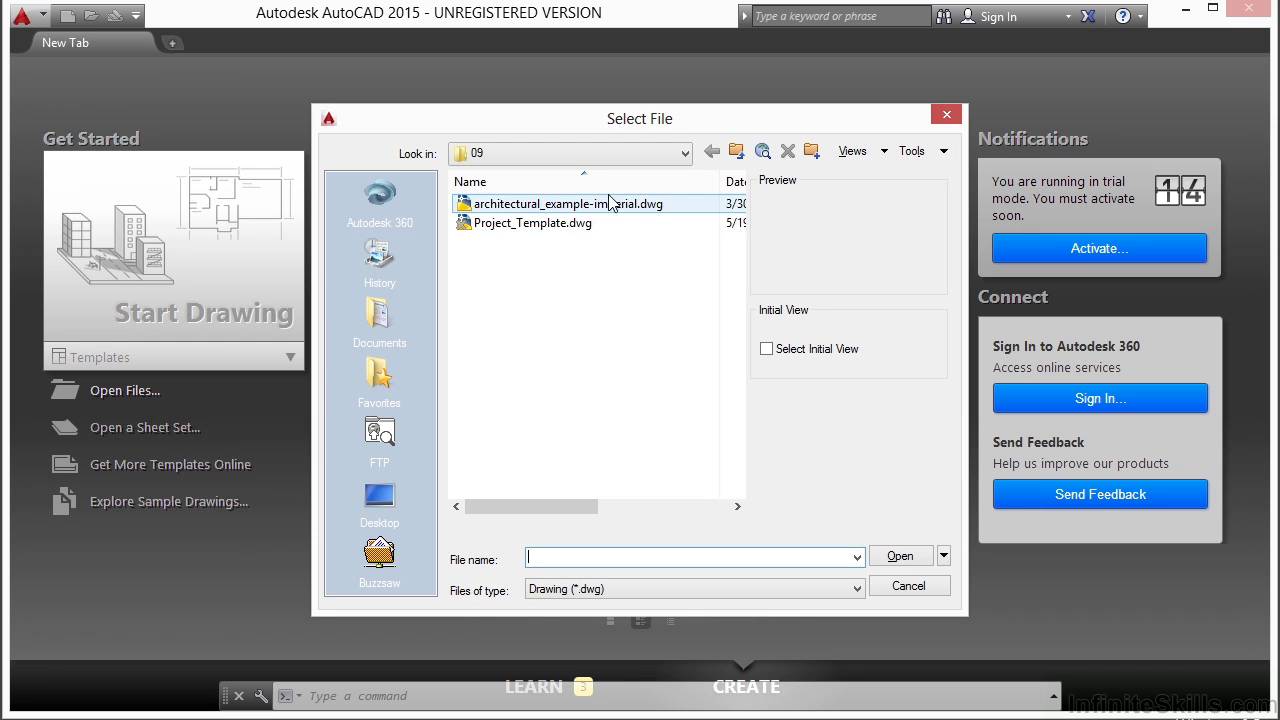
{"action": "double_click", "coordinate": [617, 208]}
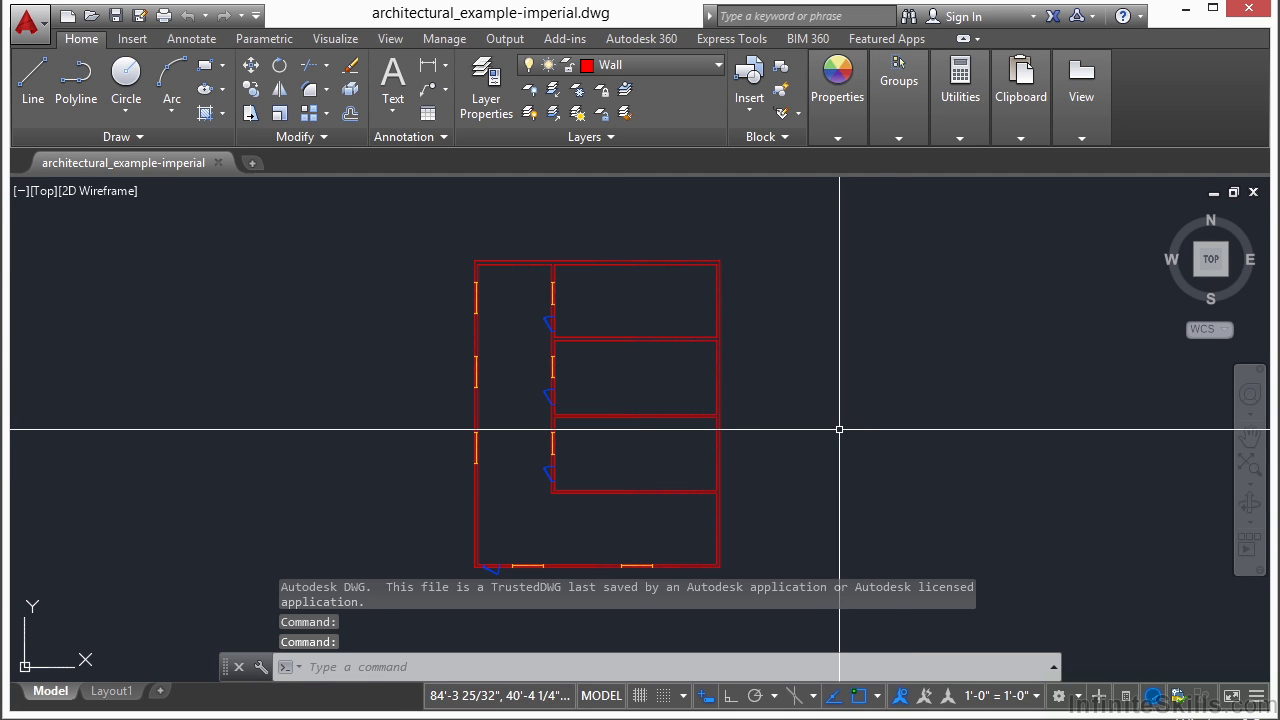
Pan the view so the floor plan sits slightly higher in the drawing area.
{"action": "middle_click_drag", "start_coordinate": [802, 464], "coordinate": [790, 407]}
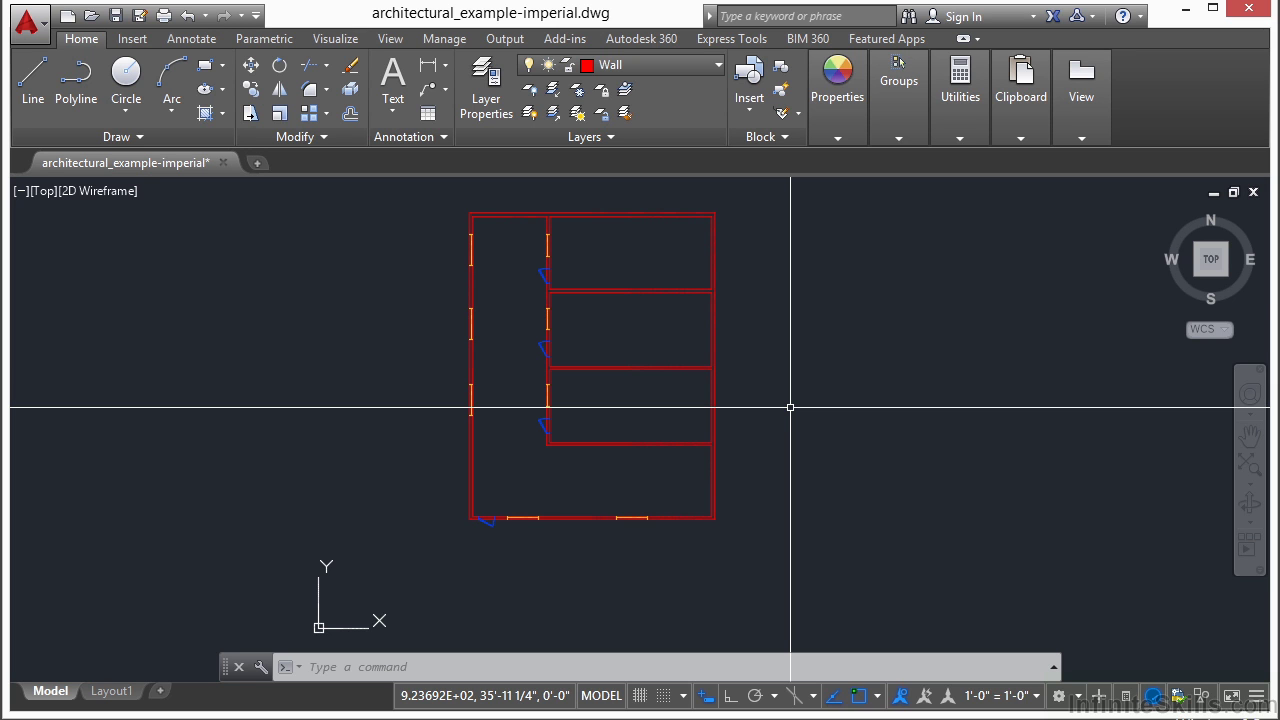
Turn off the current Wall layer by picking the top wall and confirming.
{"action": "left_click", "coordinate": [530, 90]}
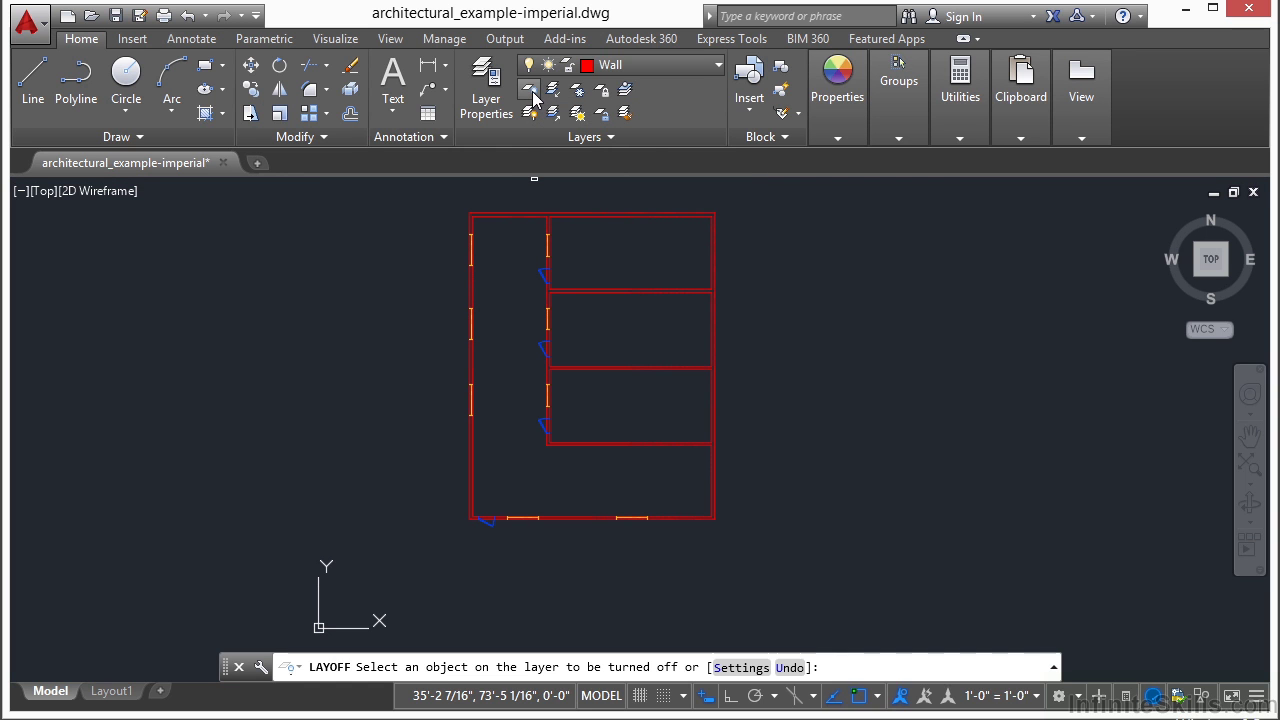
{"action": "left_click", "coordinate": [518, 211]}
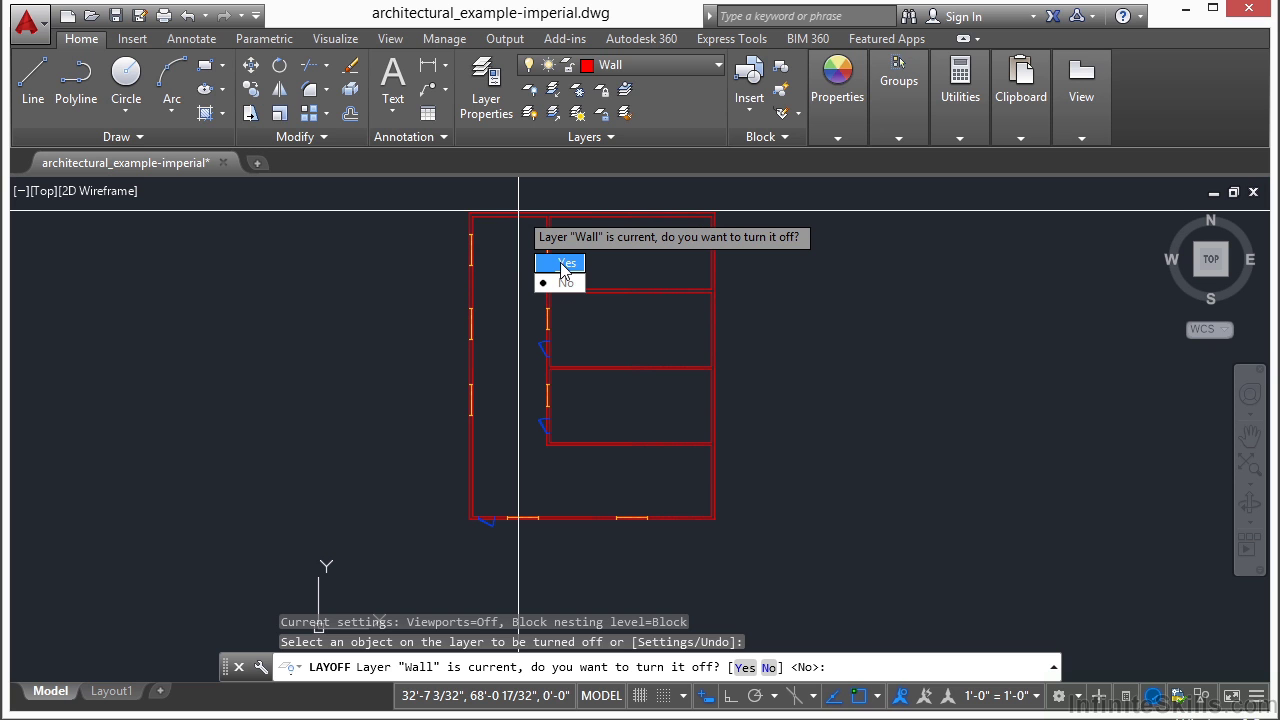
{"action": "left_click", "coordinate": [562, 264]}
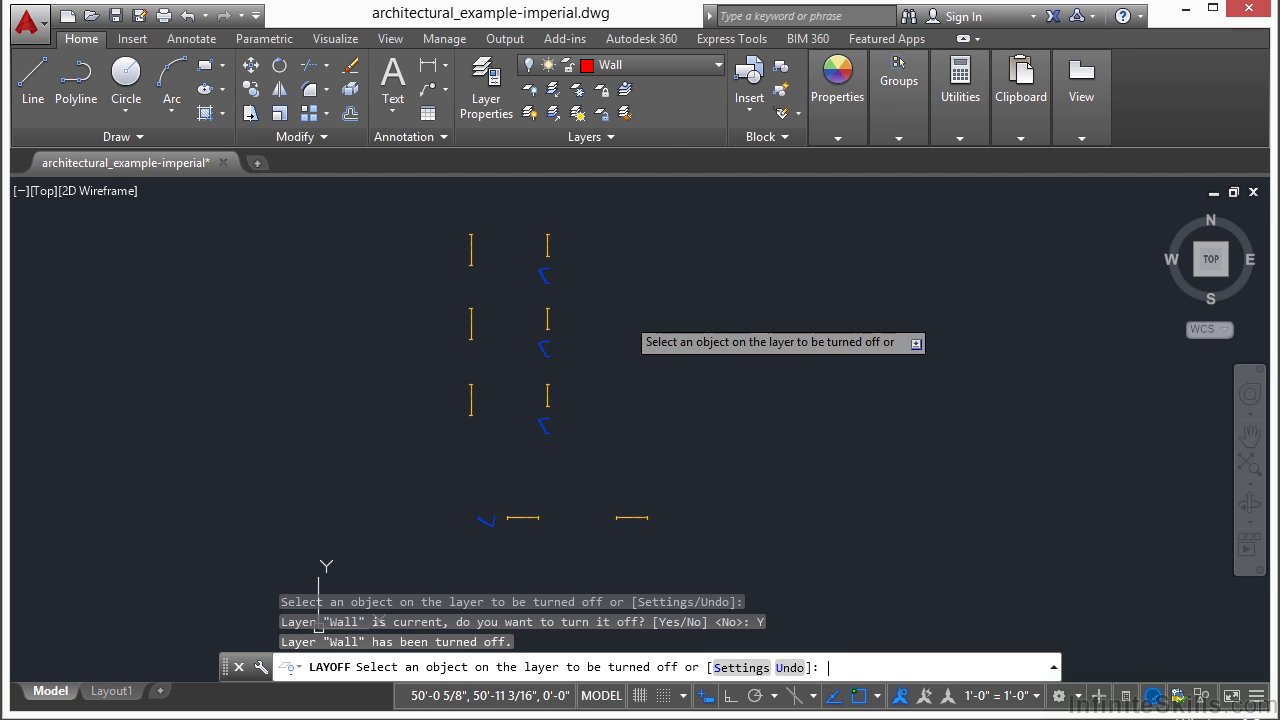
{"action": "key", "text": "Return"}
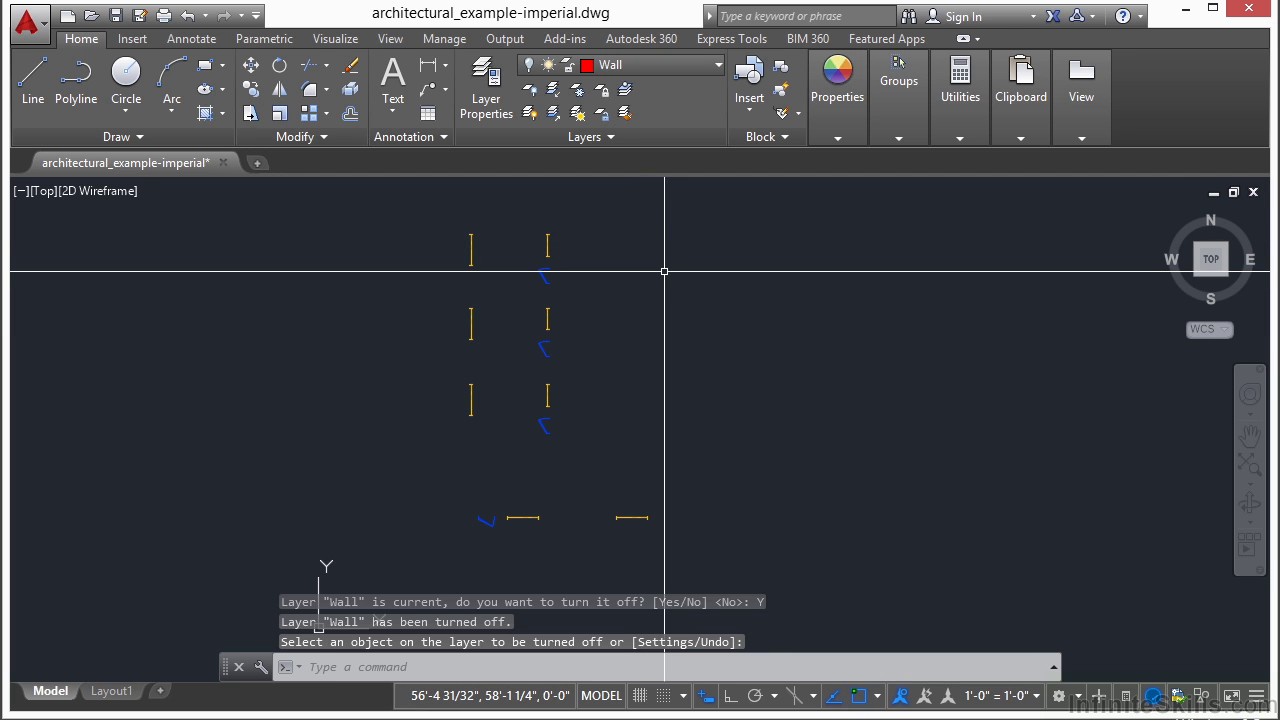
Draw a test line to the right of the floor plan.
{"action": "type", "text": "l"}
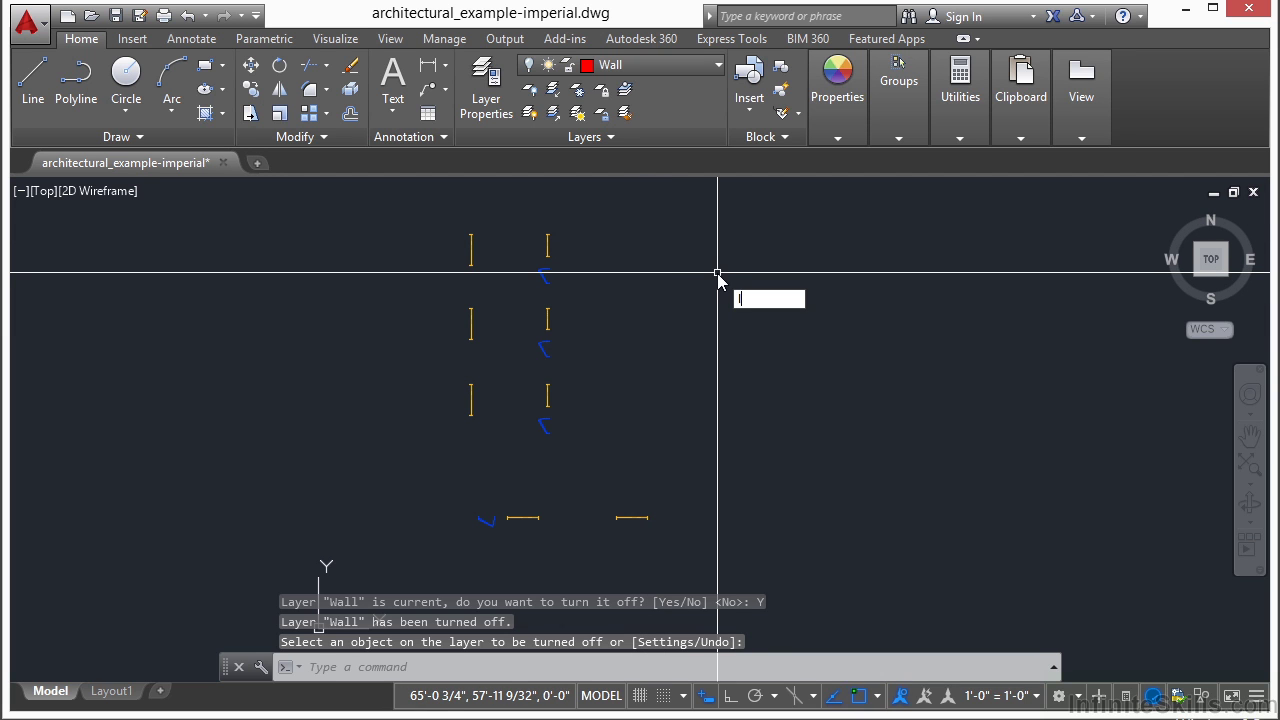
{"action": "key", "text": "Return"}
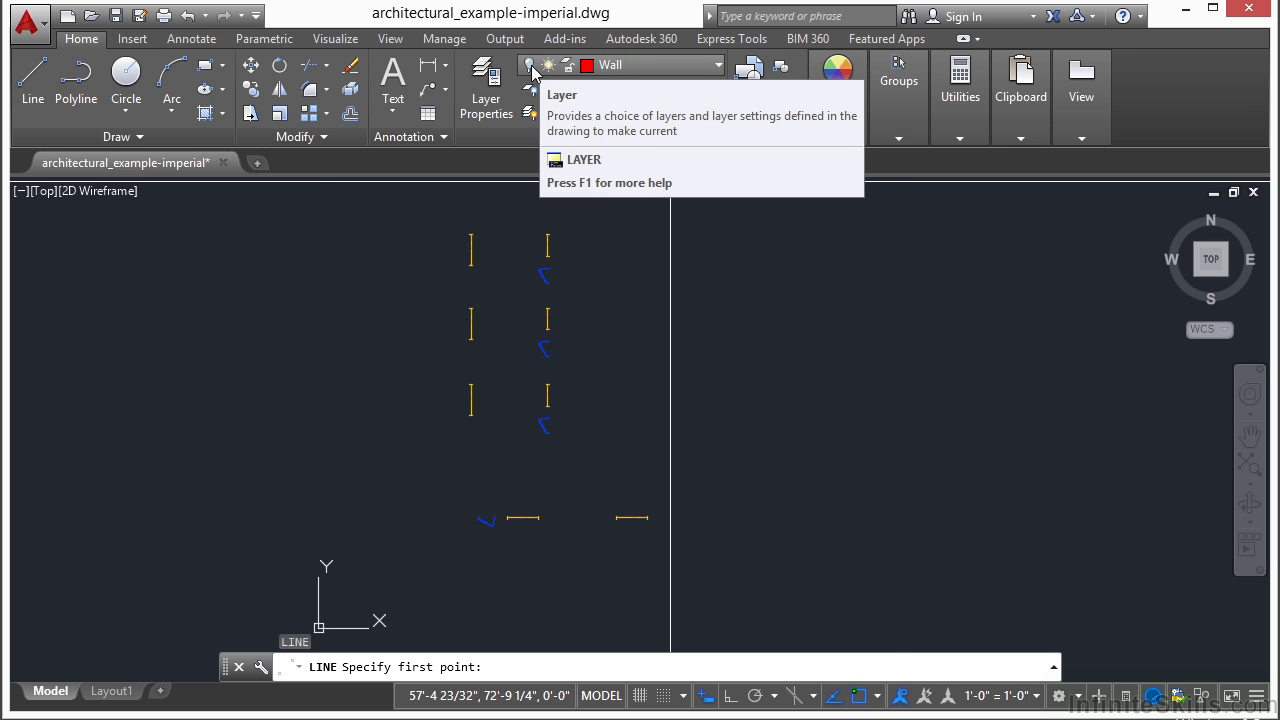
{"action": "left_click", "coordinate": [896, 248]}
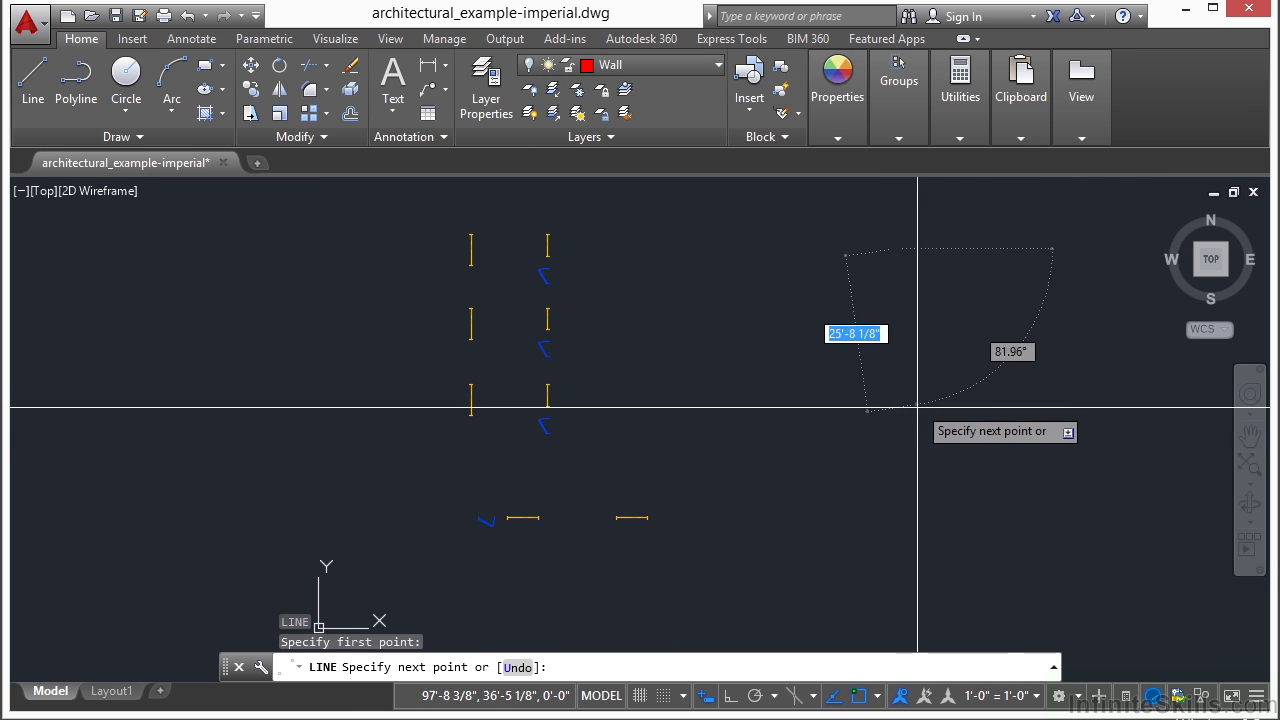
{"action": "left_click", "coordinate": [918, 407]}
{"action": "key", "text": "Return"}
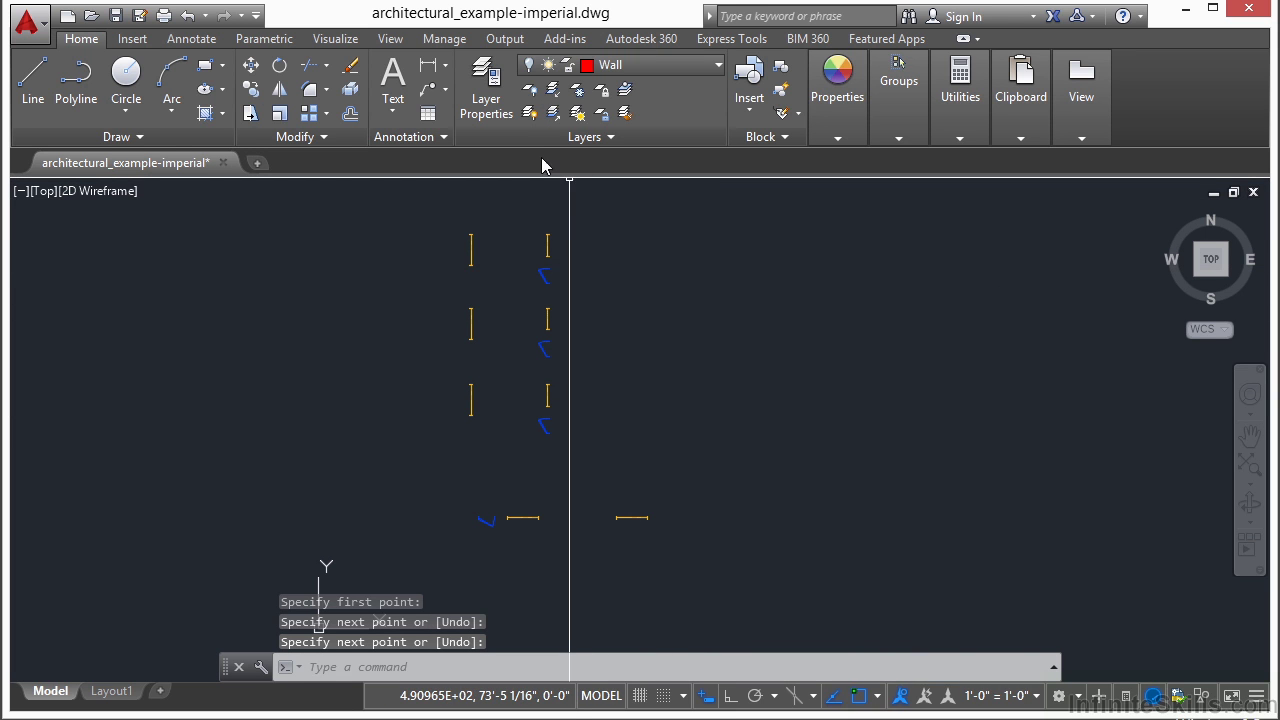
Turn all layers back on and erase the red test line.
{"action": "left_click", "coordinate": [534, 115]}
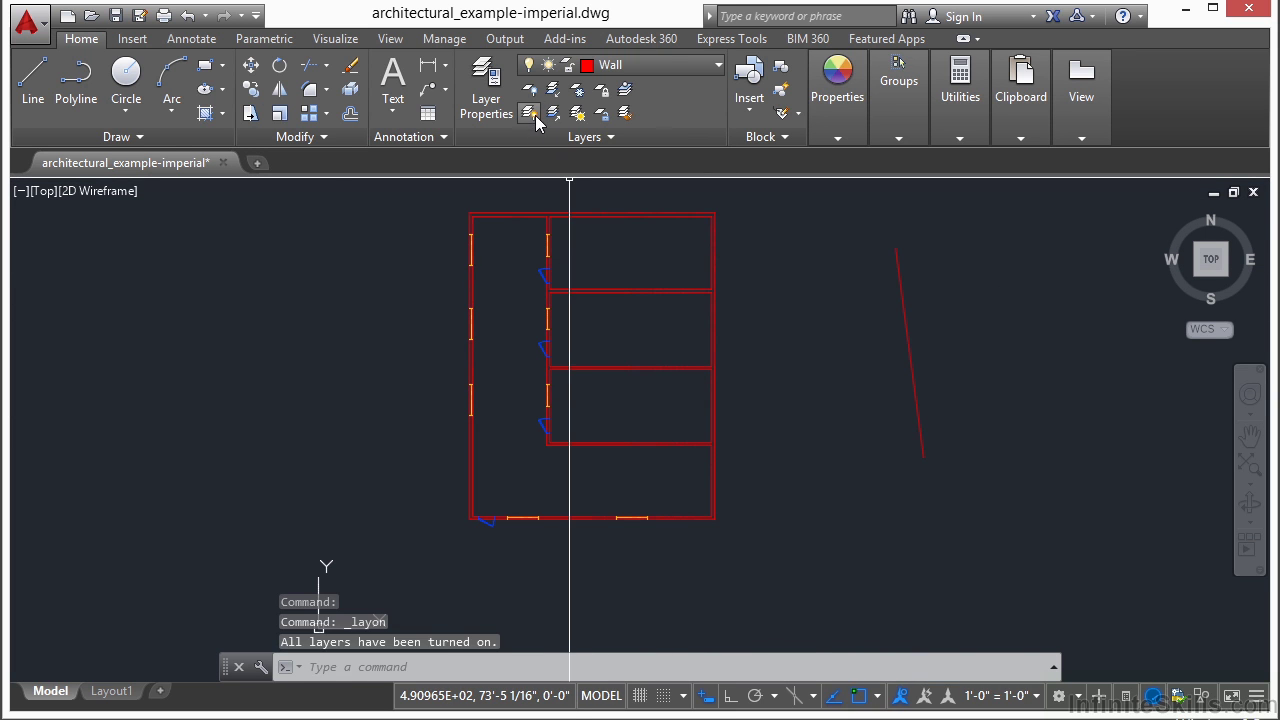
{"action": "left_click", "coordinate": [928, 334]}
{"action": "left_click", "coordinate": [848, 357]}
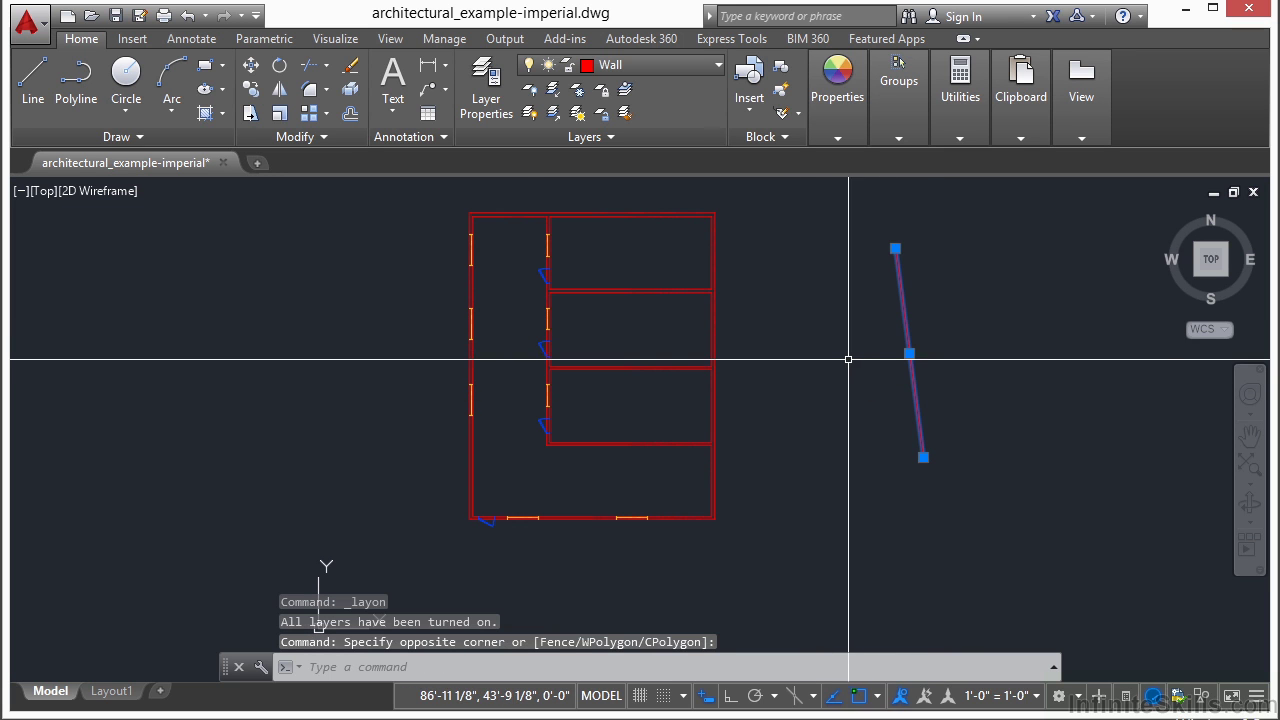
{"action": "left_click", "coordinate": [350, 66]}
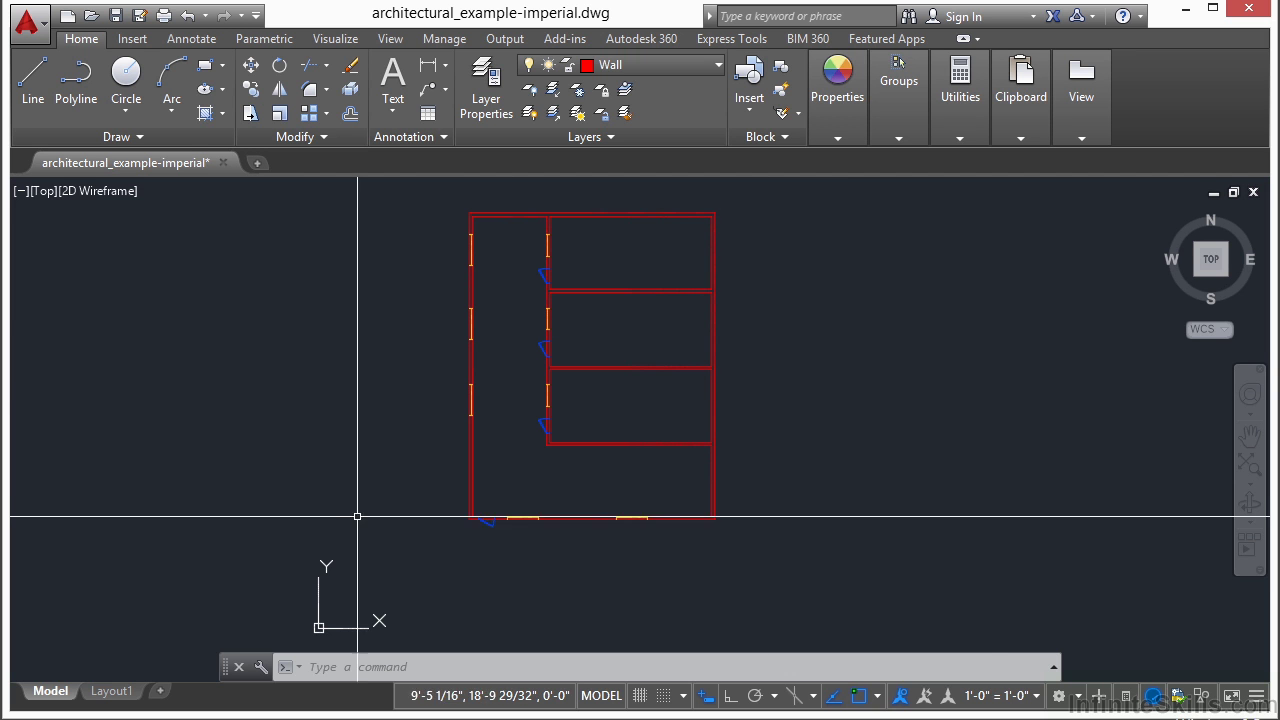
Switch to Layout1, activate its viewport and zoom to fit the floor plan.
{"action": "left_click", "coordinate": [111, 691]}
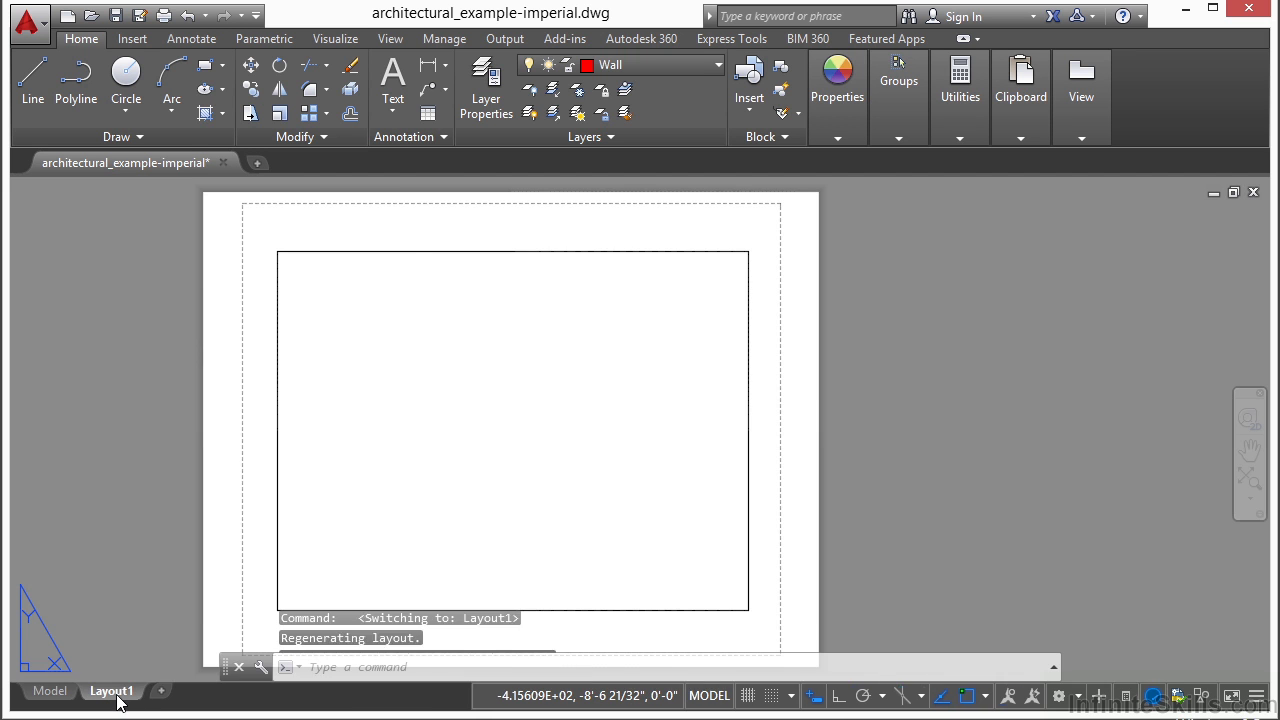
{"action": "middle_click_drag", "start_coordinate": [389, 448], "coordinate": [517, 390]}
{"action": "double_click", "coordinate": [517, 390]}
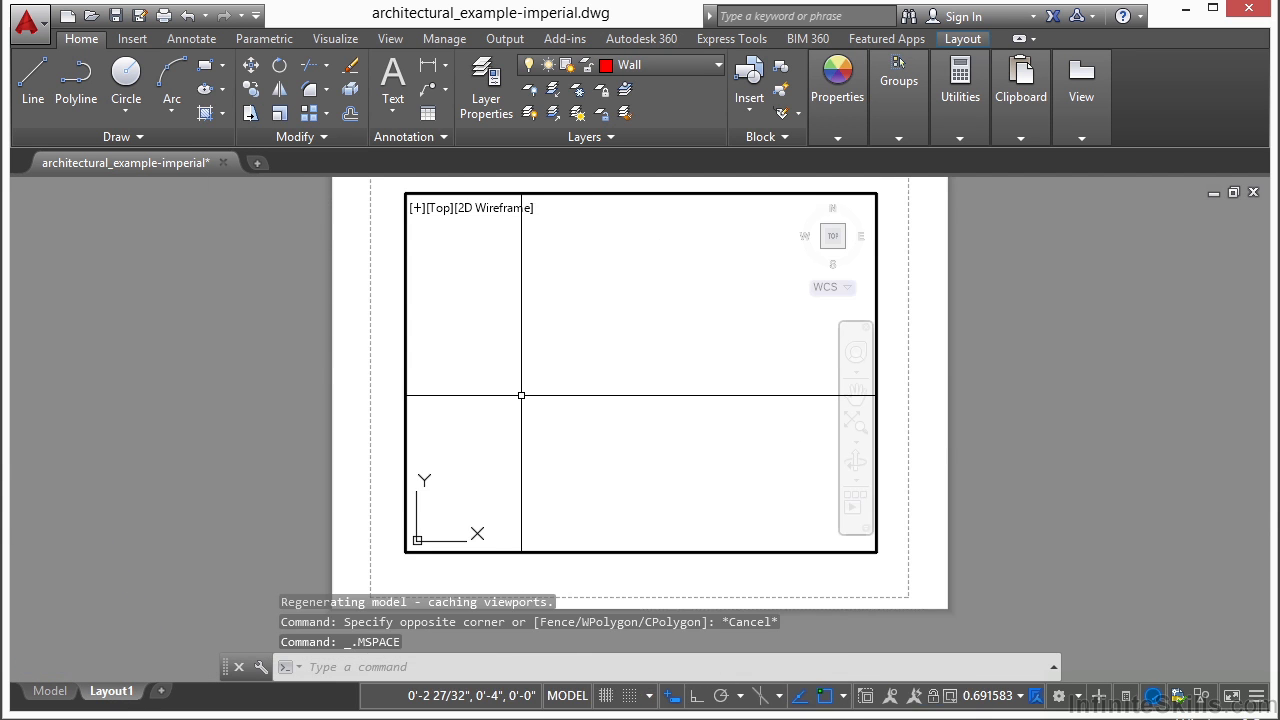
{"action": "middle_click", "coordinate": [642, 404]}
{"action": "middle_click", "coordinate": [642, 404]}
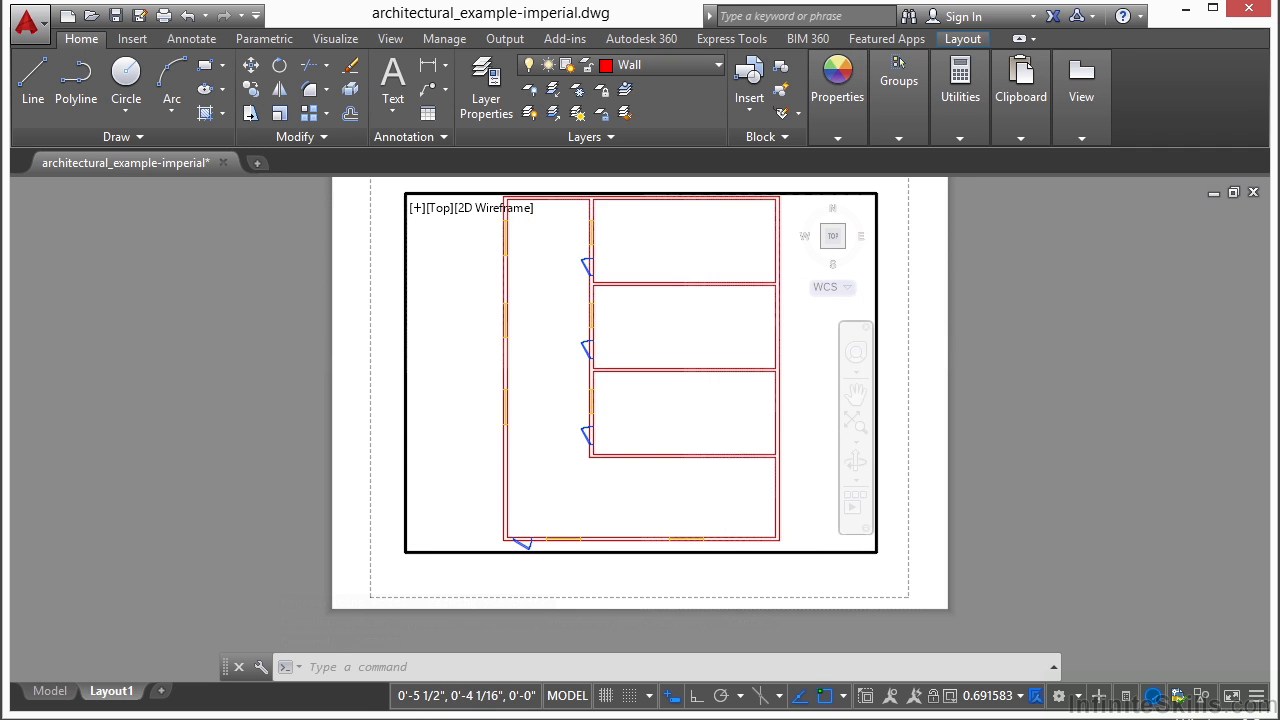
Adjust the zoom and pan the Layout1 sheet to frame the plan.
{"action": "scroll", "coordinate": [636, 318], "scroll_direction": "up", "scroll_amount": 2}
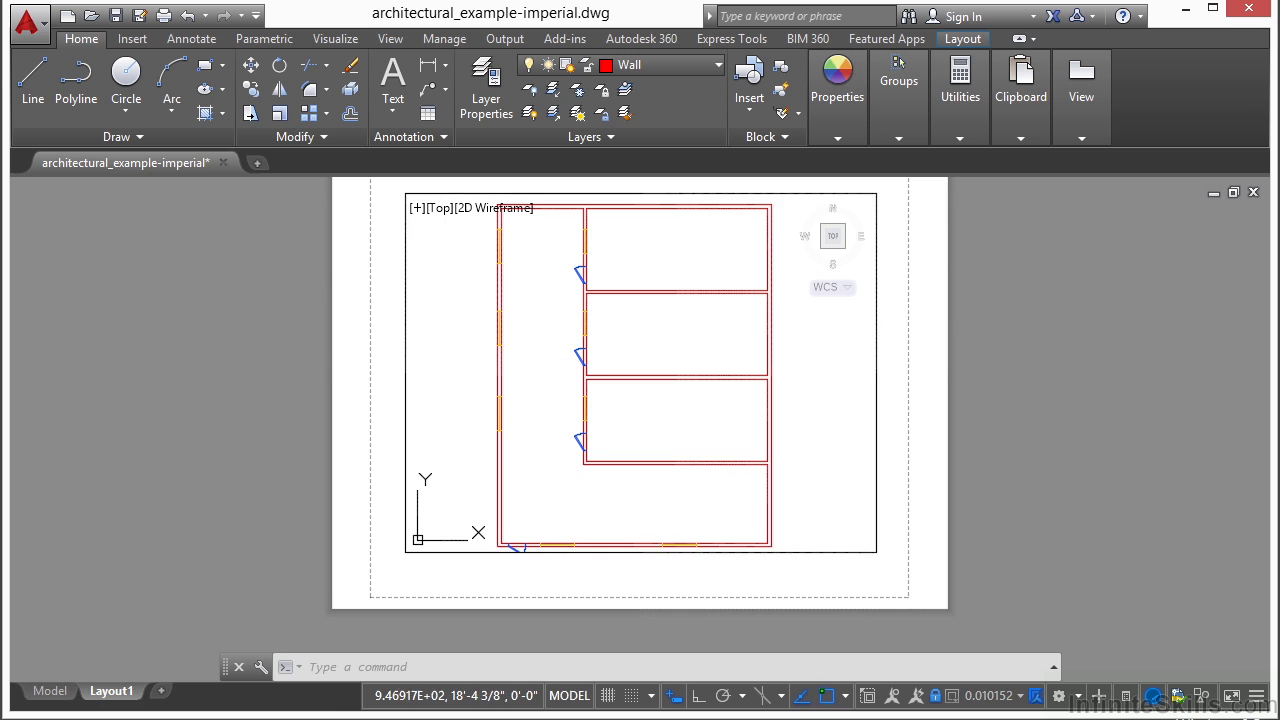
{"action": "scroll", "coordinate": [559, 333], "scroll_direction": "down", "scroll_amount": 3}
{"action": "scroll", "coordinate": [600, 318], "scroll_direction": "up", "scroll_amount": 7}
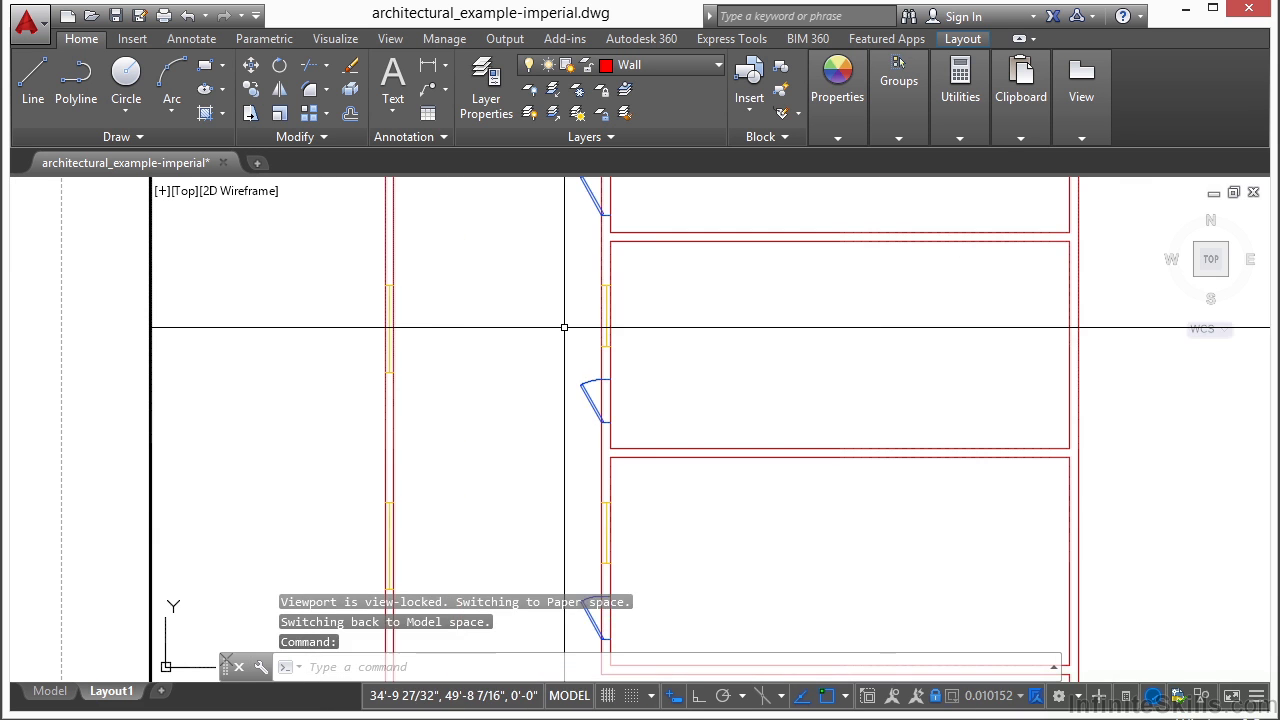
{"action": "scroll", "coordinate": [575, 294], "scroll_direction": "up", "scroll_amount": 2}
{"action": "scroll", "coordinate": [560, 300], "scroll_direction": "down", "scroll_amount": 6}
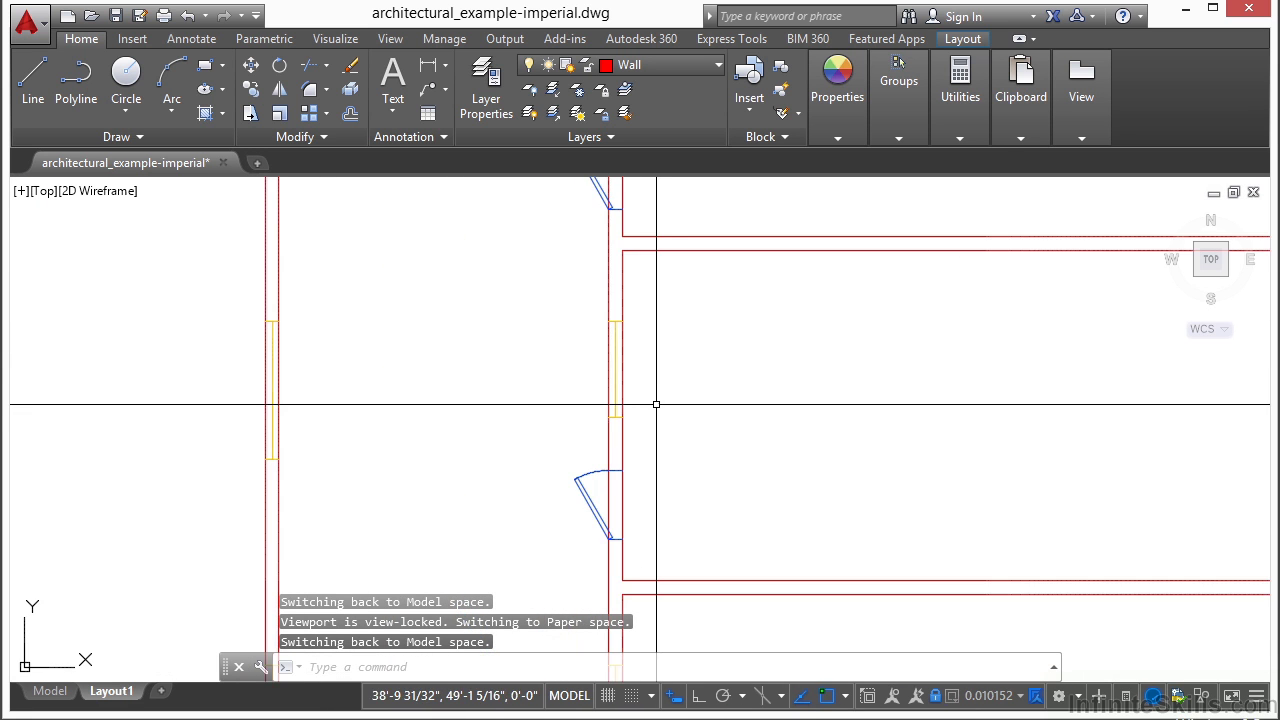
{"action": "scroll", "coordinate": [690, 397], "scroll_direction": "down", "scroll_amount": 2}
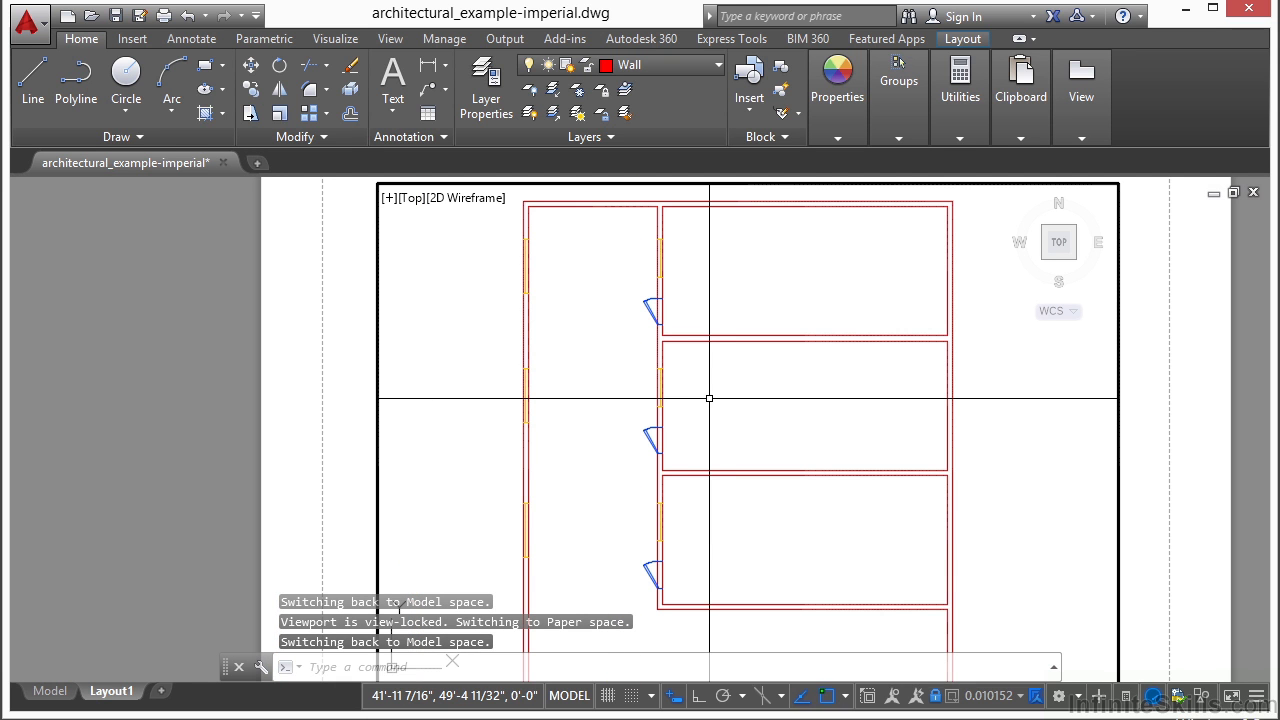
{"action": "scroll", "coordinate": [694, 400], "scroll_direction": "down", "scroll_amount": 2}
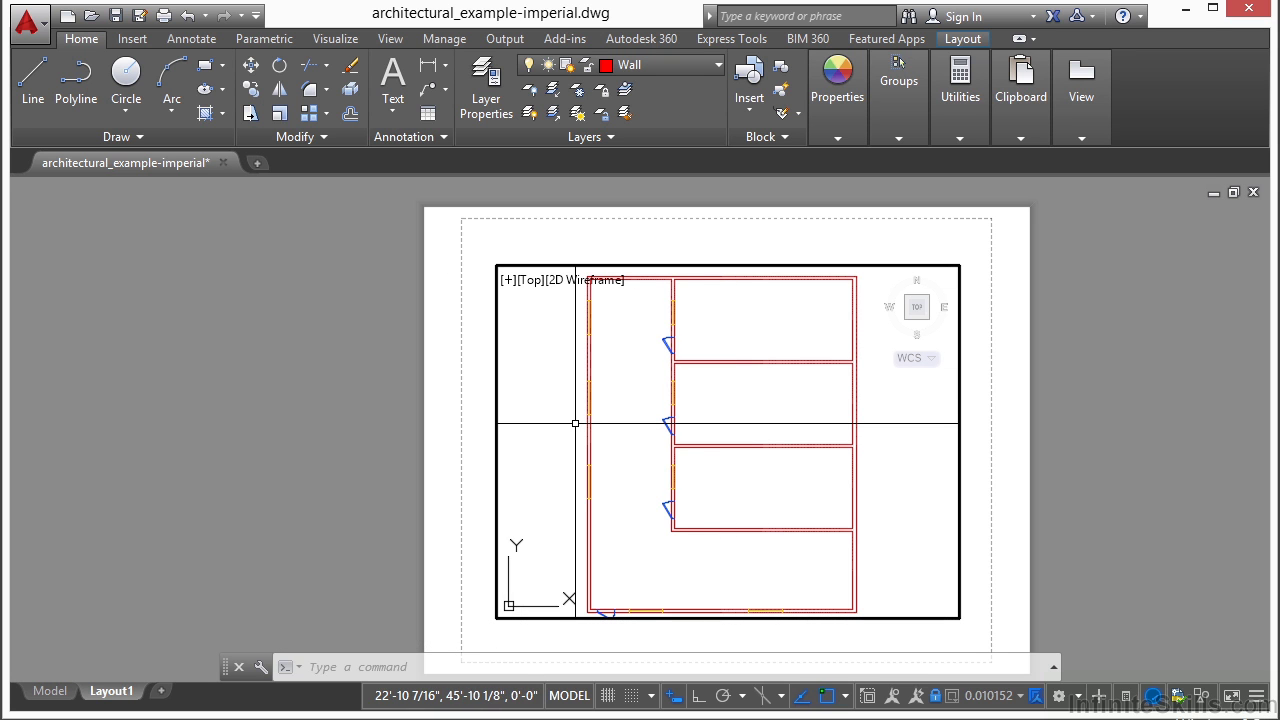
{"action": "scroll", "coordinate": [626, 420], "scroll_direction": "down", "scroll_amount": 2}
{"action": "middle_click_drag", "start_coordinate": [626, 420], "coordinate": [540, 407]}
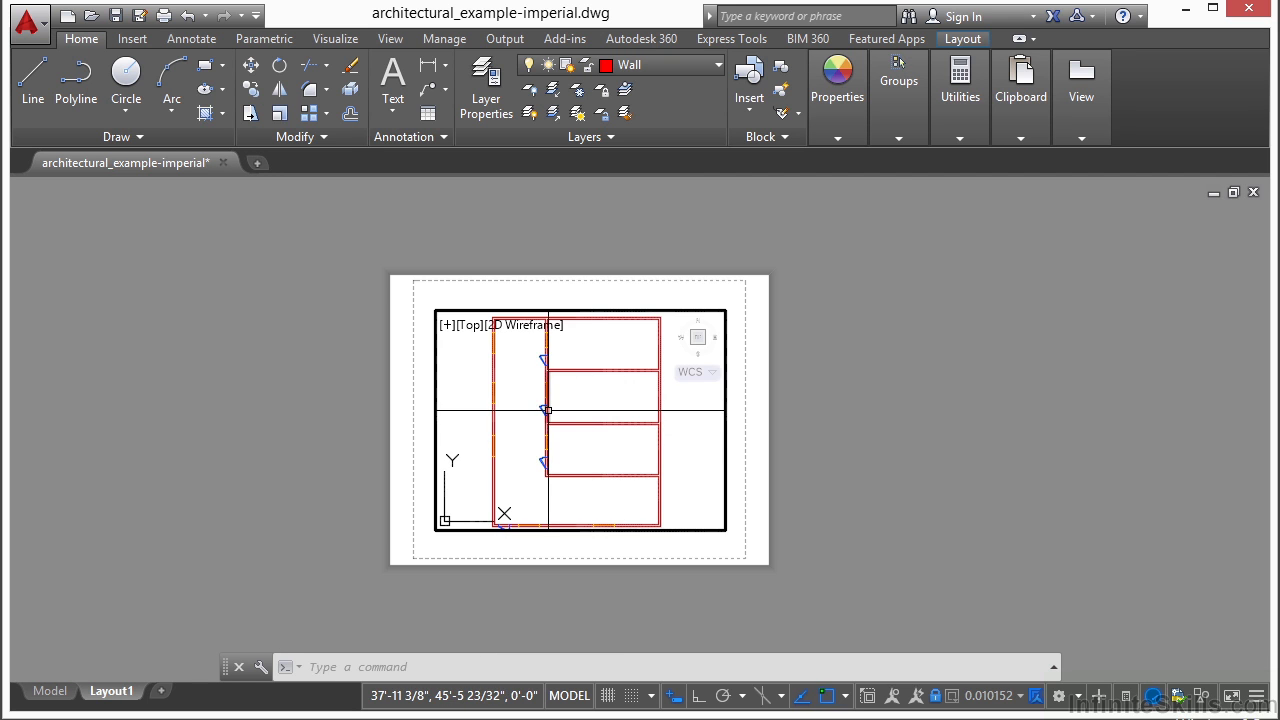
{"action": "scroll", "coordinate": [548, 411], "scroll_direction": "up", "scroll_amount": 2}
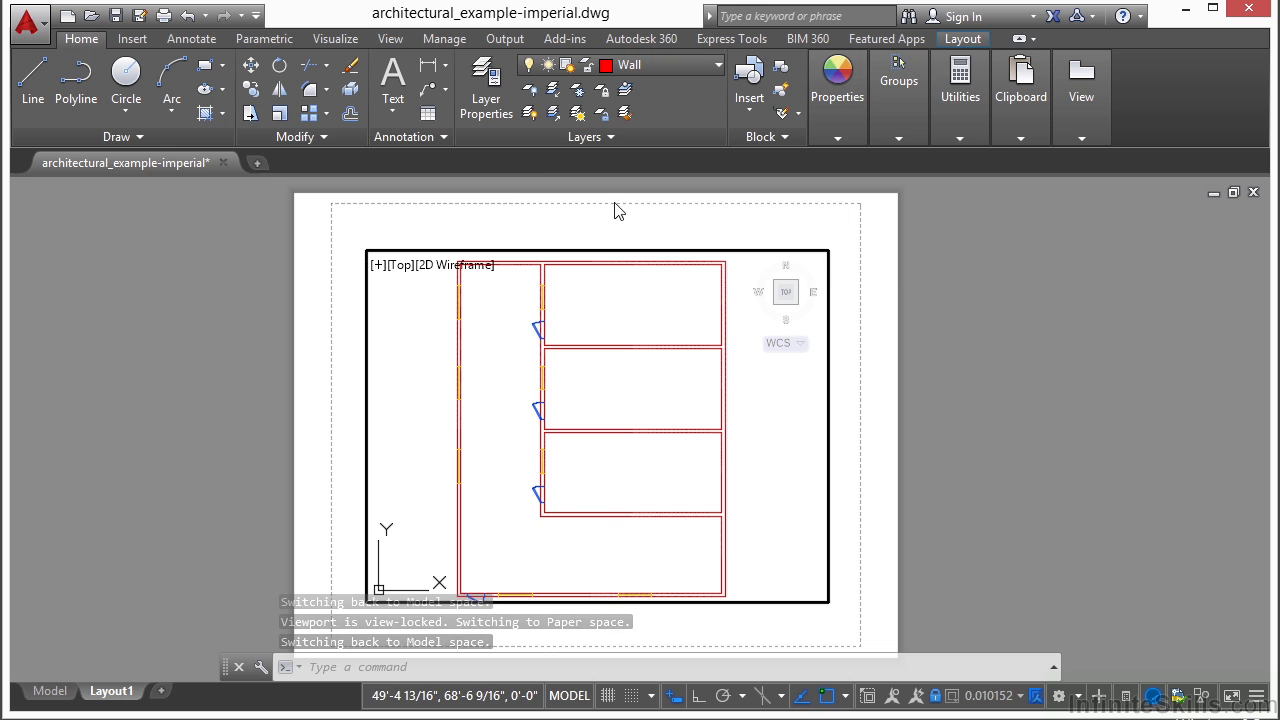
Freeze the Windows layer in the Layout1 viewport only, then compare with the Model tab.
{"action": "left_click", "coordinate": [580, 95]}
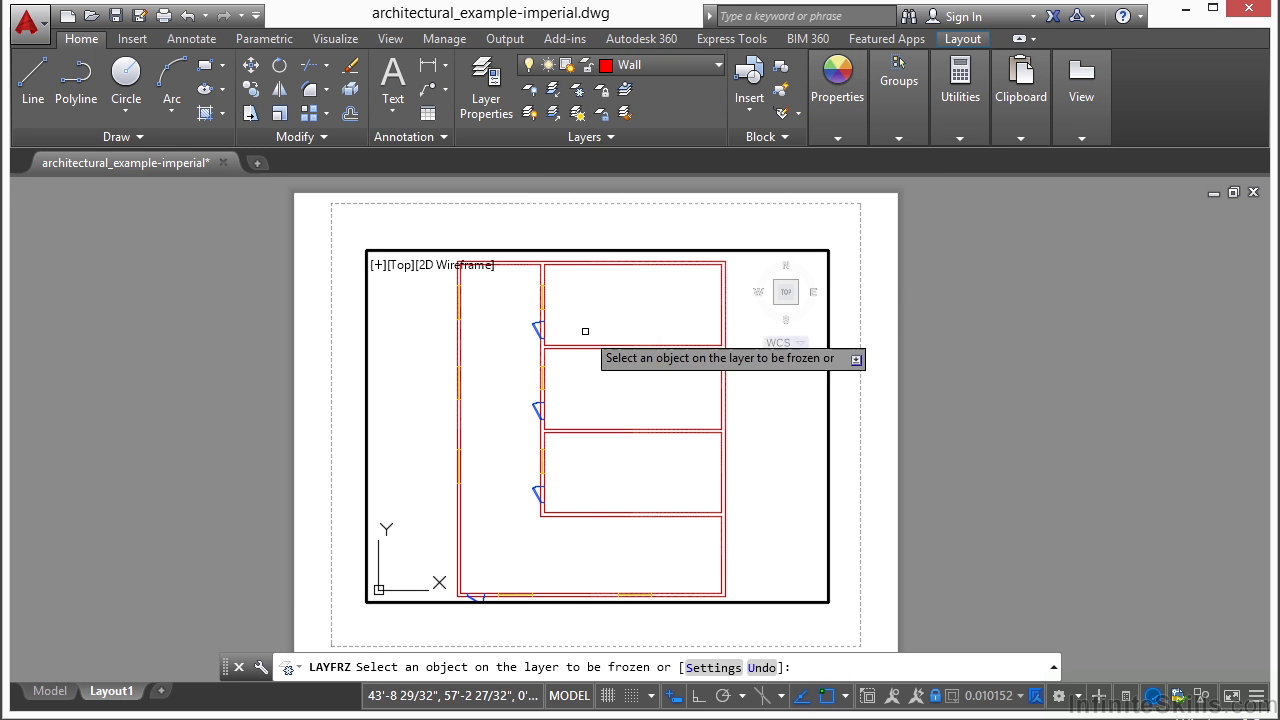
{"action": "scroll", "coordinate": [583, 260], "scroll_direction": "up", "scroll_amount": 5}
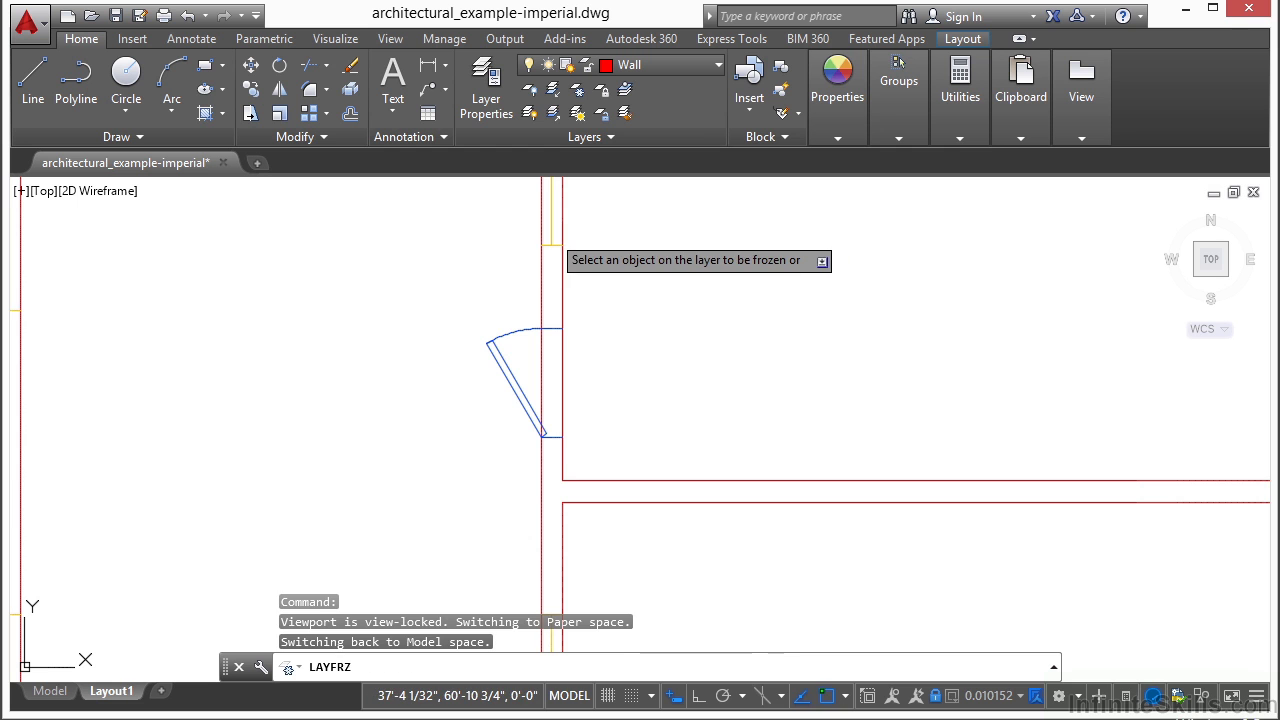
{"action": "left_click", "coordinate": [551, 232]}
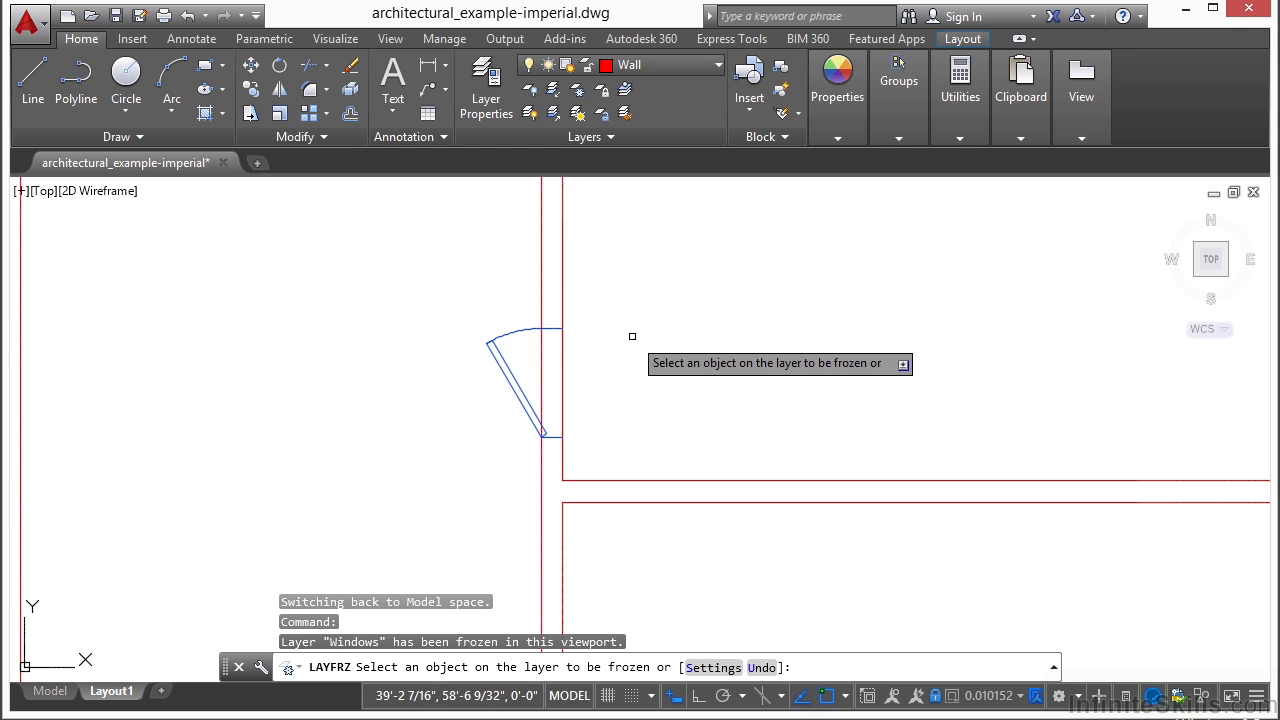
{"action": "key", "text": "Escape"}
{"action": "scroll", "coordinate": [631, 330], "scroll_direction": "down", "scroll_amount": 3}
{"action": "scroll", "coordinate": [635, 313], "scroll_direction": "down", "scroll_amount": 5}
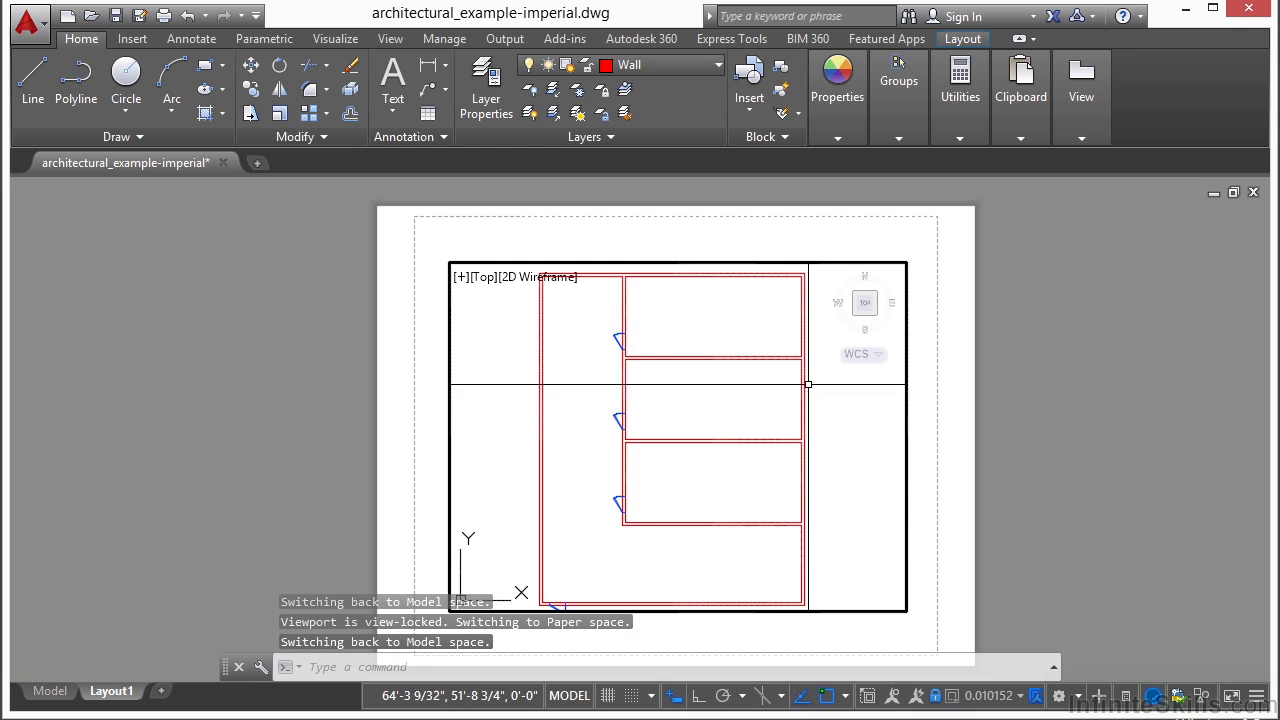
{"action": "double_click", "coordinate": [871, 437]}
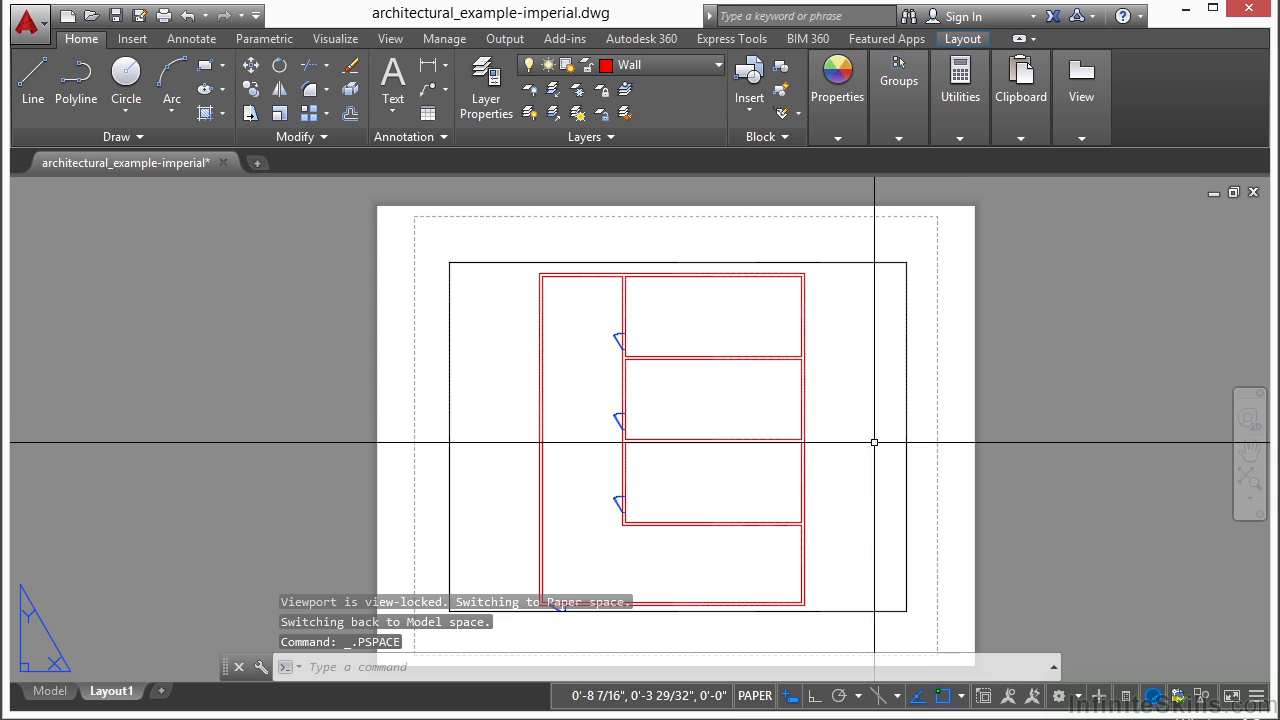
{"action": "left_click", "coordinate": [50, 691]}
{"action": "scroll", "coordinate": [551, 223], "scroll_direction": "up", "scroll_amount": 4}
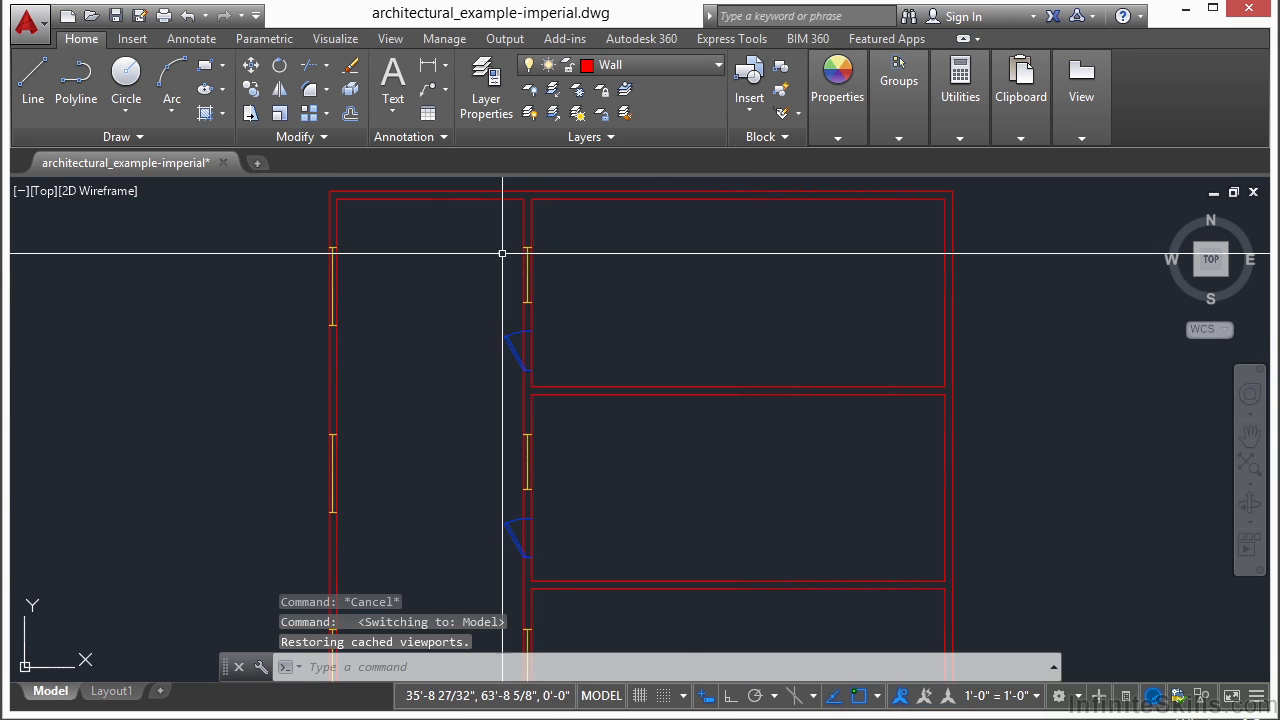
{"action": "scroll", "coordinate": [551, 263], "scroll_direction": "down", "scroll_amount": 4}
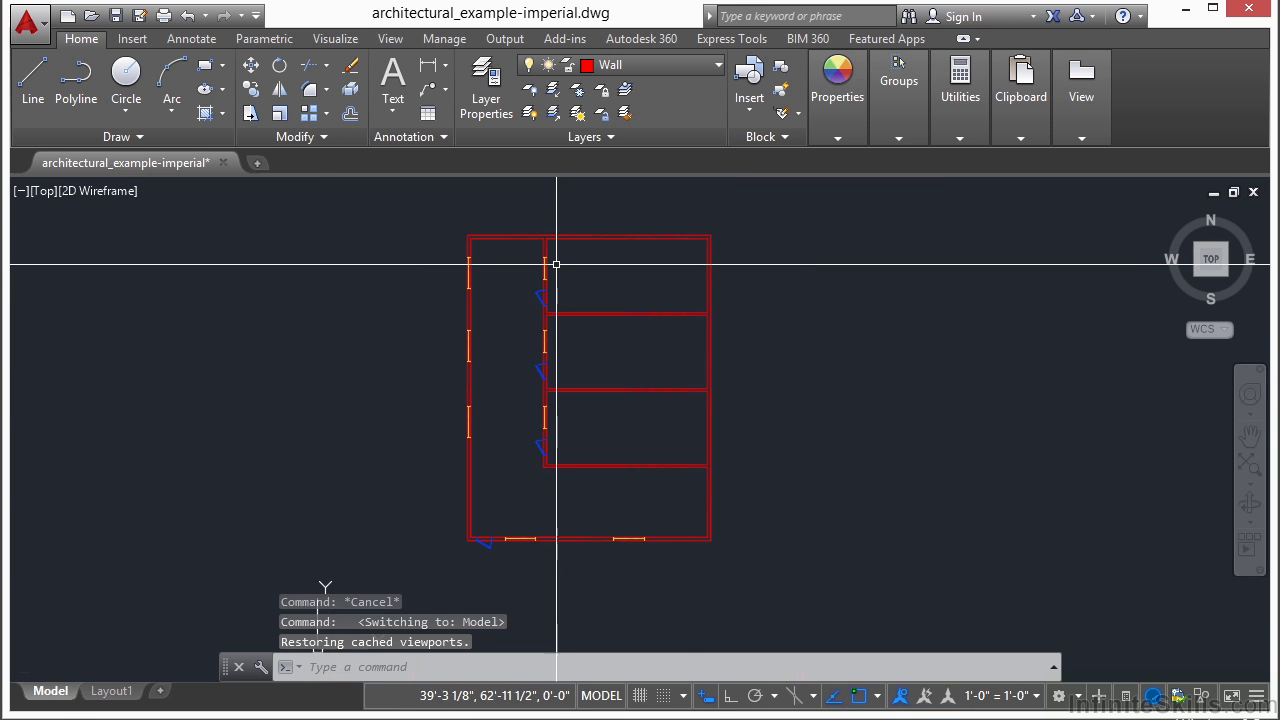
Turn off the Doors layer by picking a door in Layout1's viewport, then view Model.
{"action": "left_click", "coordinate": [111, 691]}
{"action": "double_click", "coordinate": [636, 425]}
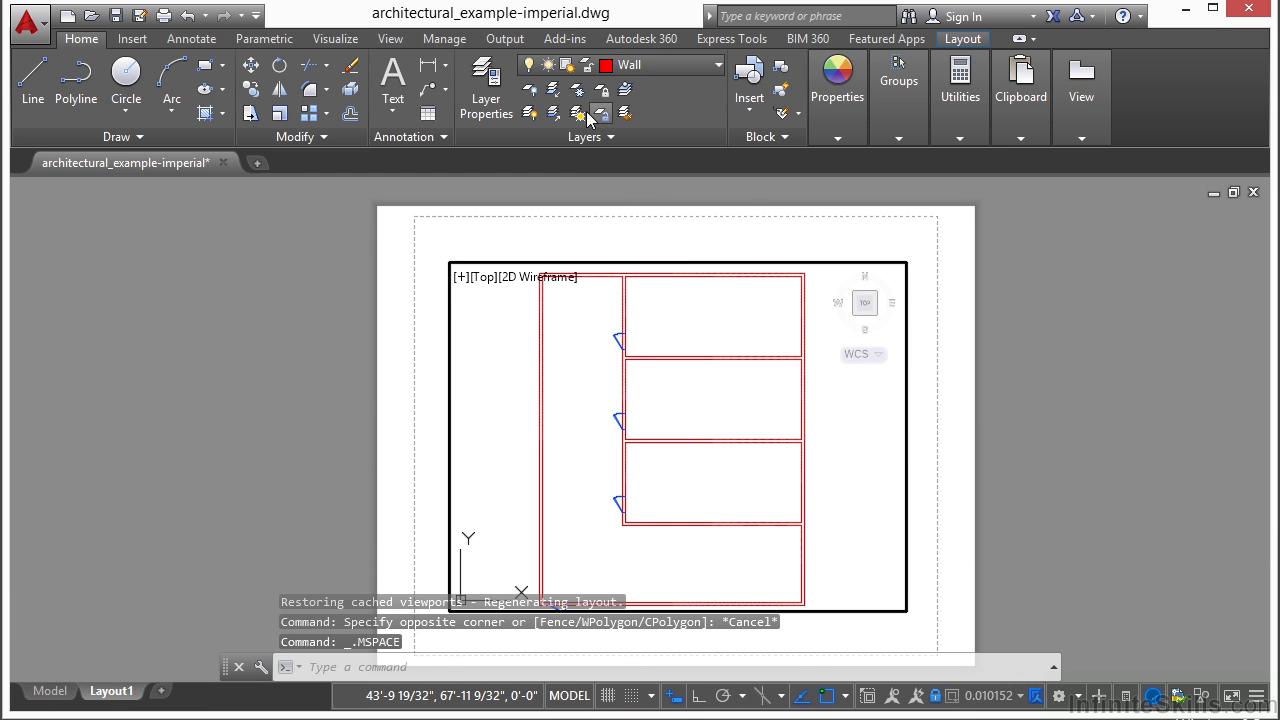
{"action": "left_click", "coordinate": [530, 93]}
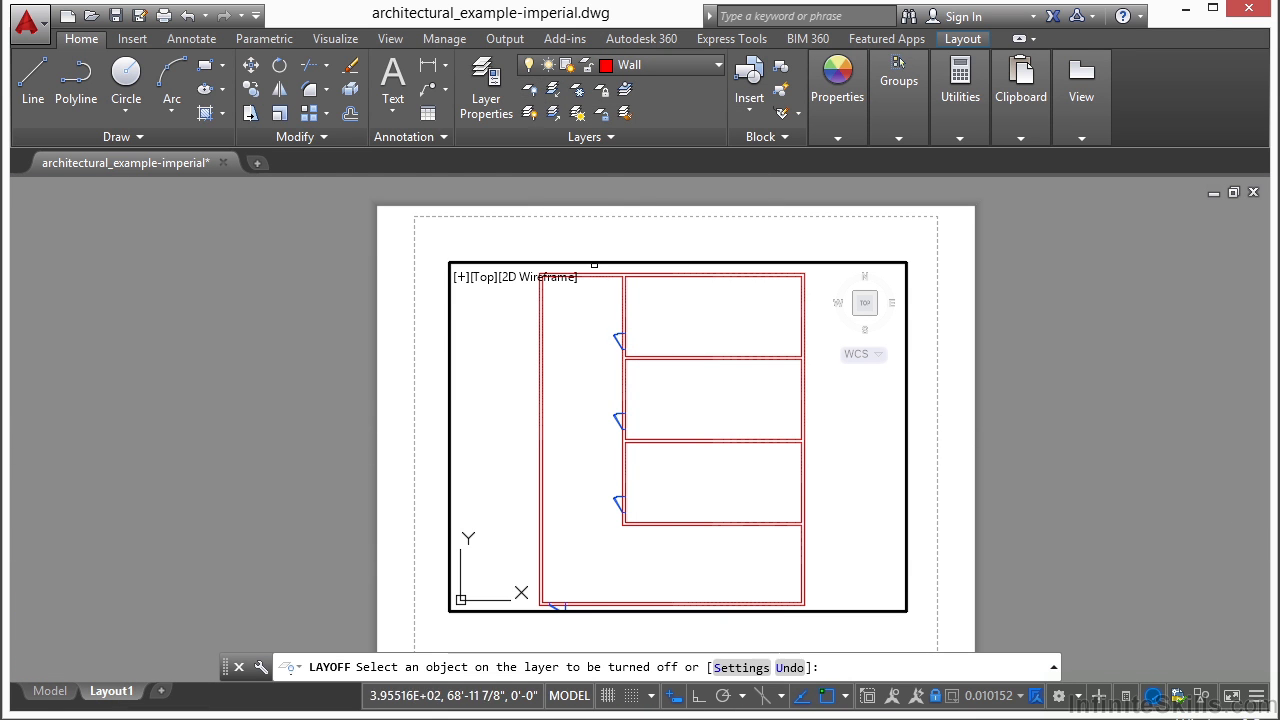
{"action": "left_click", "coordinate": [614, 339]}
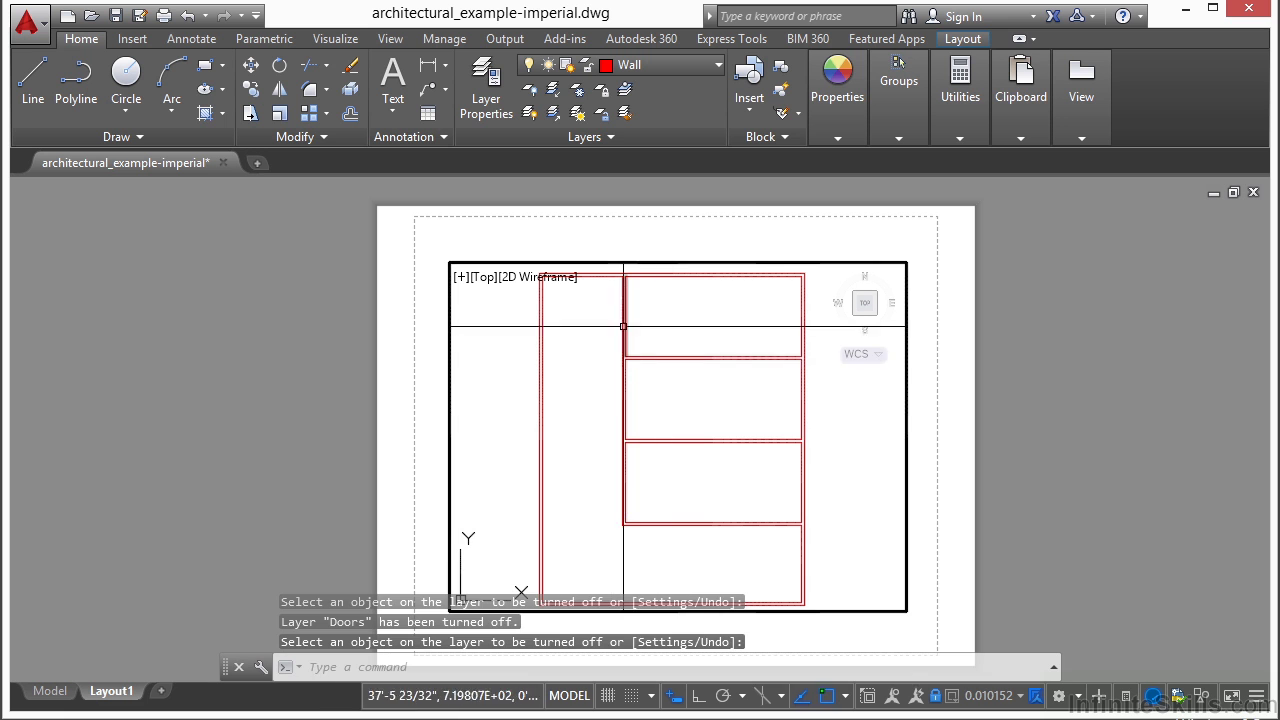
{"action": "double_click", "coordinate": [420, 427]}
{"action": "scroll", "coordinate": [370, 425], "scroll_direction": "down", "scroll_amount": 1}
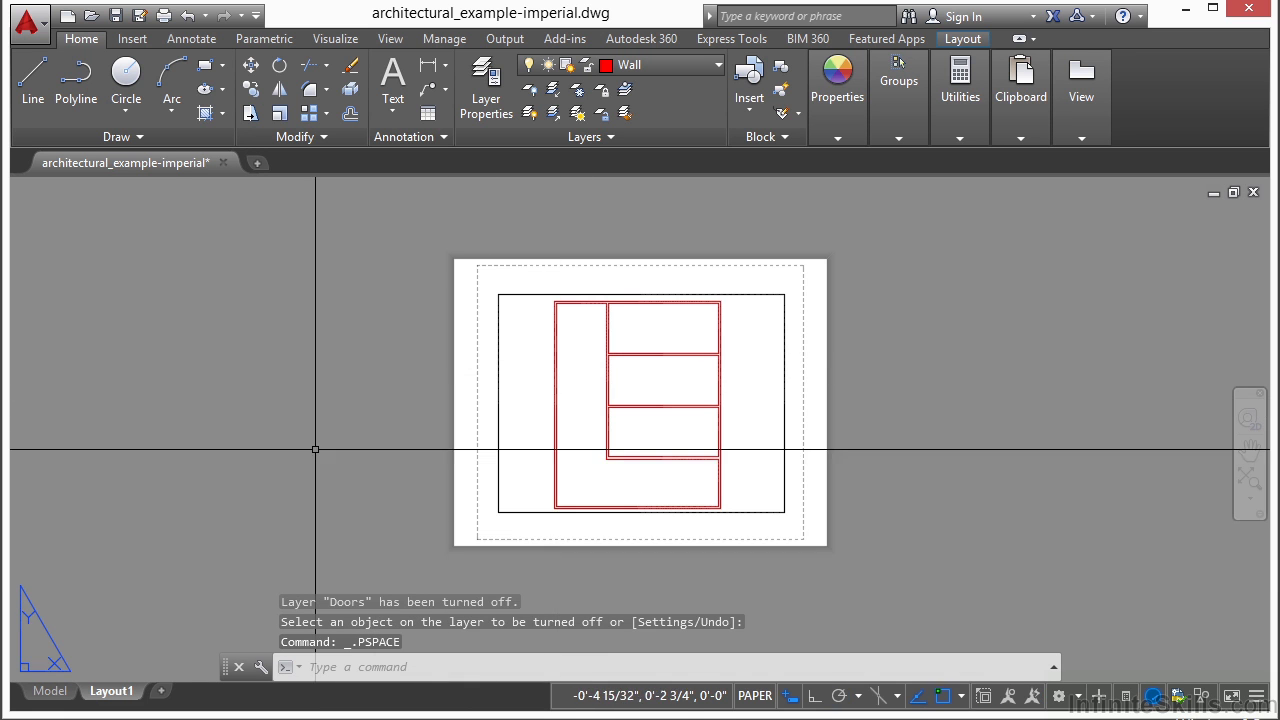
{"action": "left_click", "coordinate": [49, 695]}
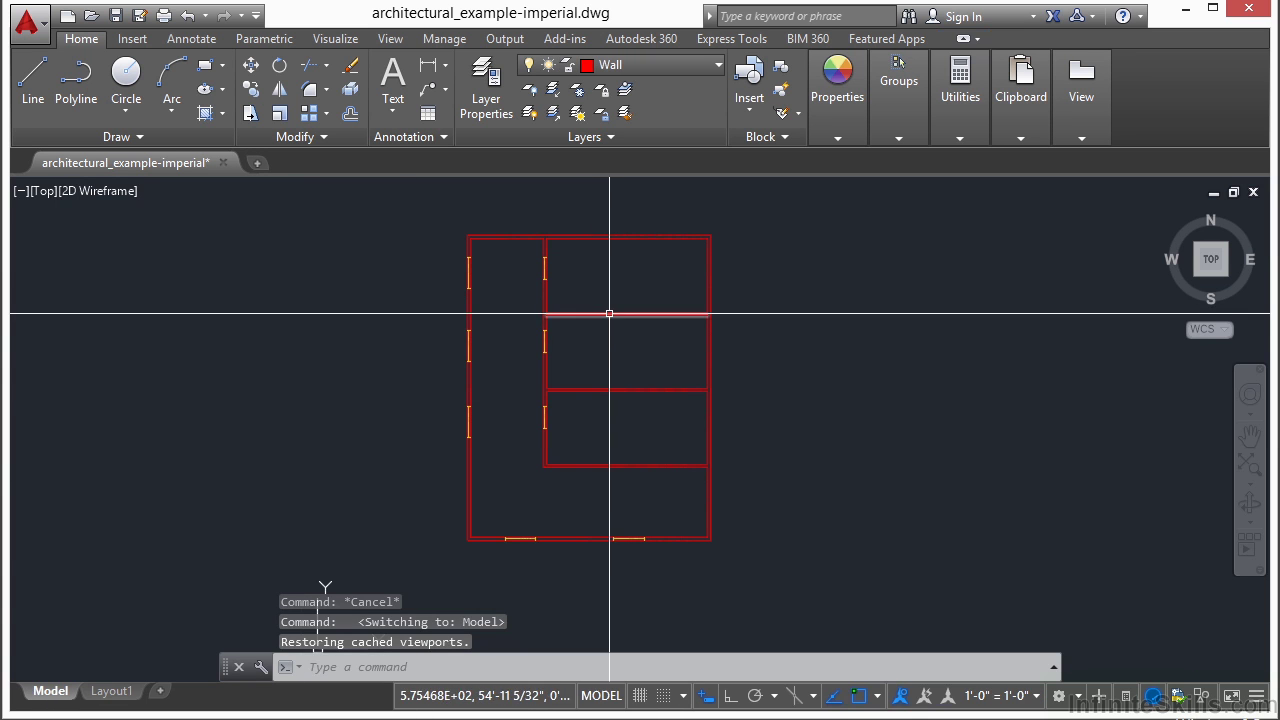
{"action": "scroll", "coordinate": [549, 331], "scroll_direction": "up", "scroll_amount": 2}
{"action": "scroll", "coordinate": [560, 331], "scroll_direction": "down", "scroll_amount": 2}
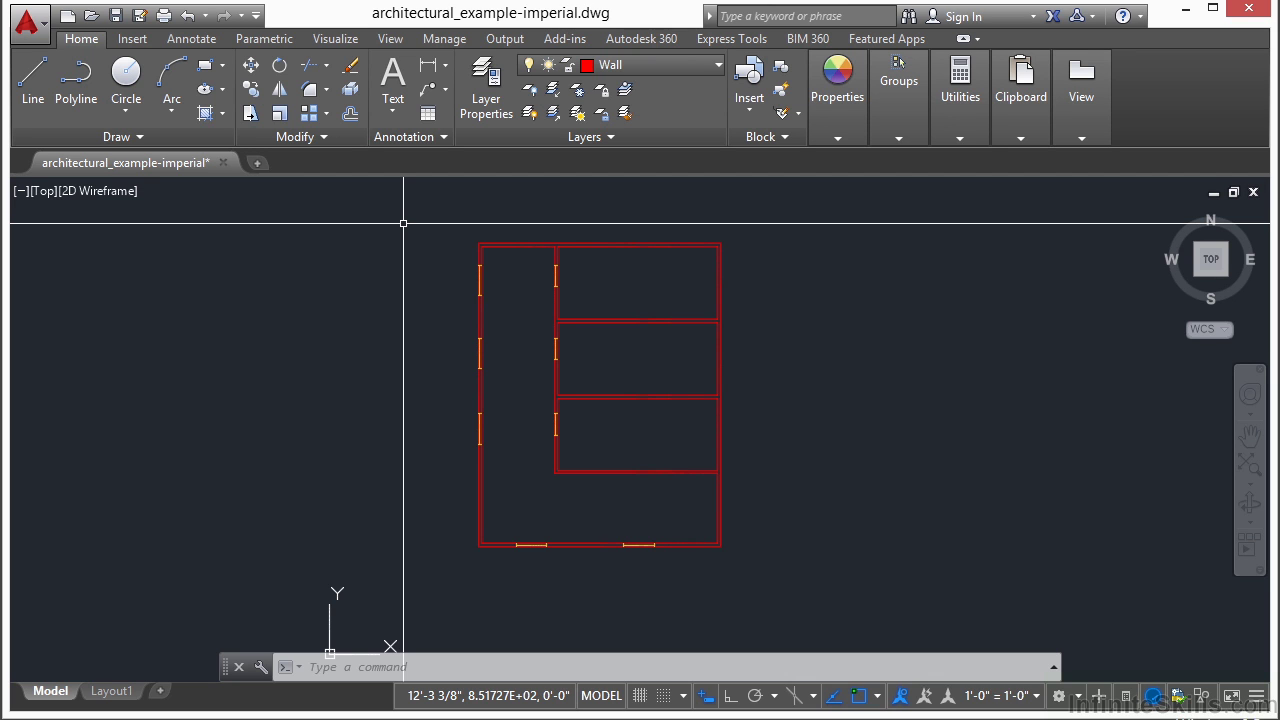
Lock the Wall layer and verify a MOVE window selection cannot pick the walls.
{"action": "left_click", "coordinate": [530, 245]}
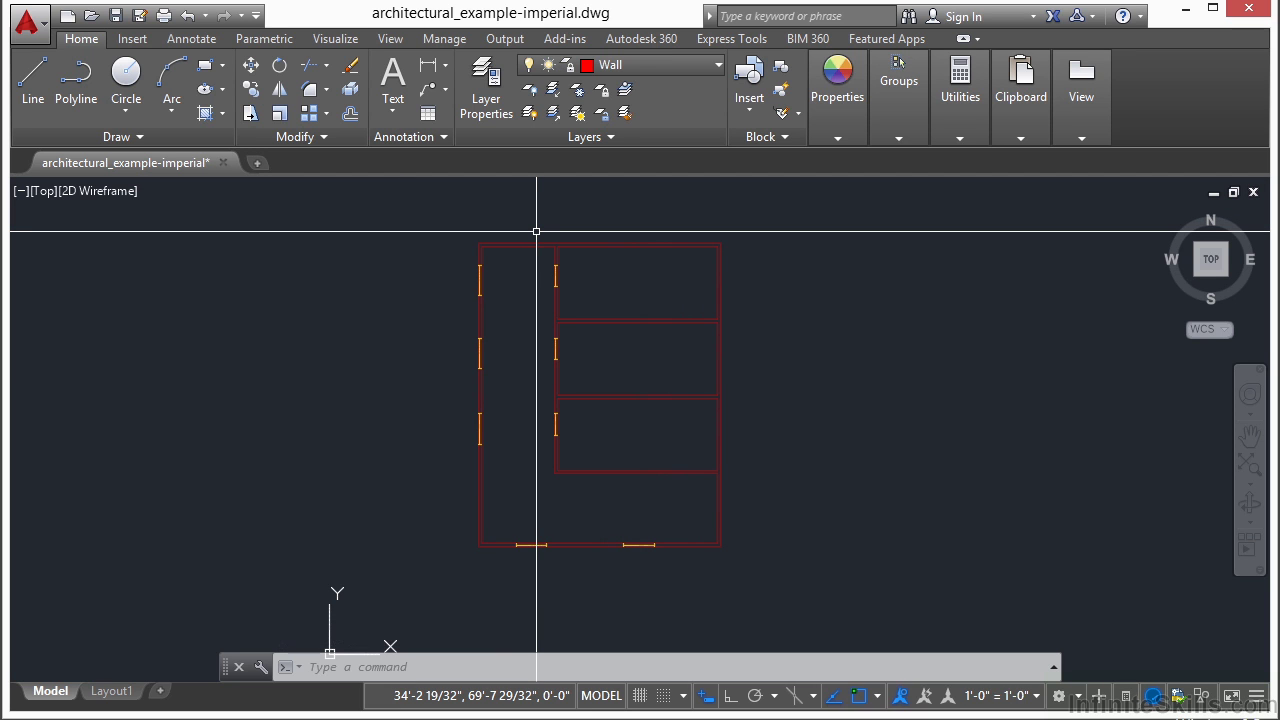
{"action": "type", "text": "m"}
{"action": "key", "text": "Return"}
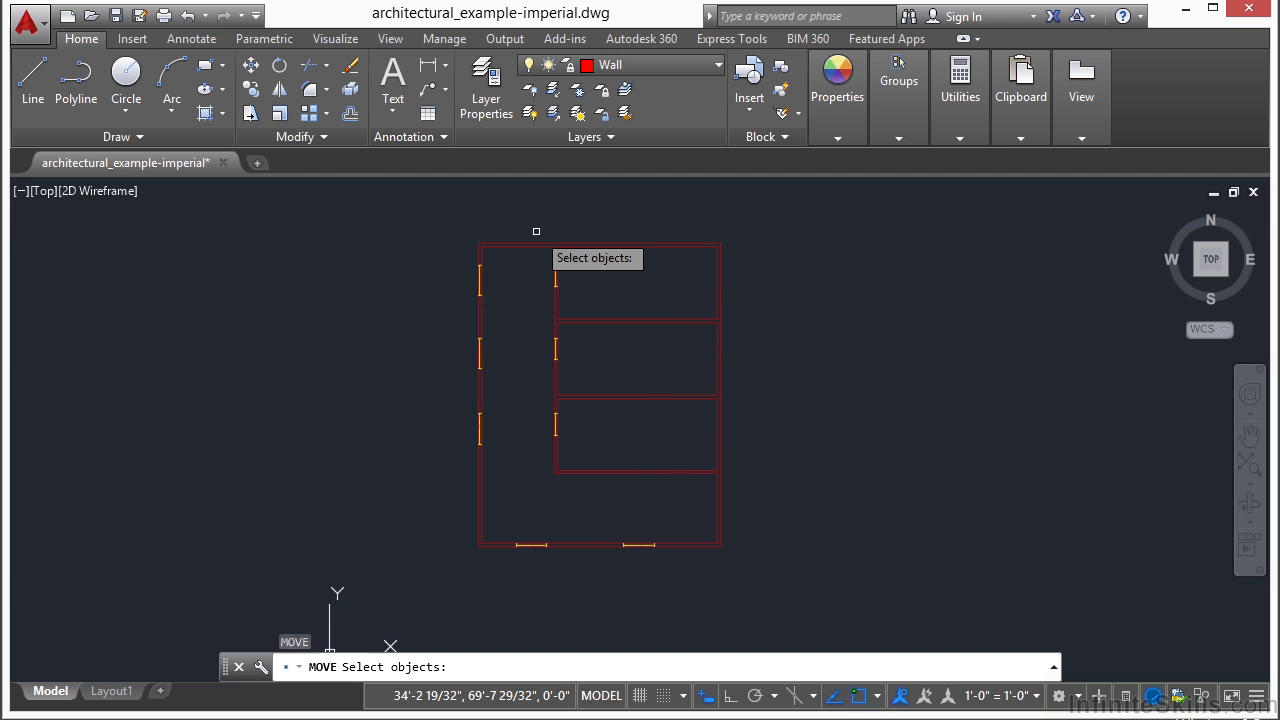
{"action": "left_click", "coordinate": [536, 231]}
{"action": "left_click", "coordinate": [532, 237]}
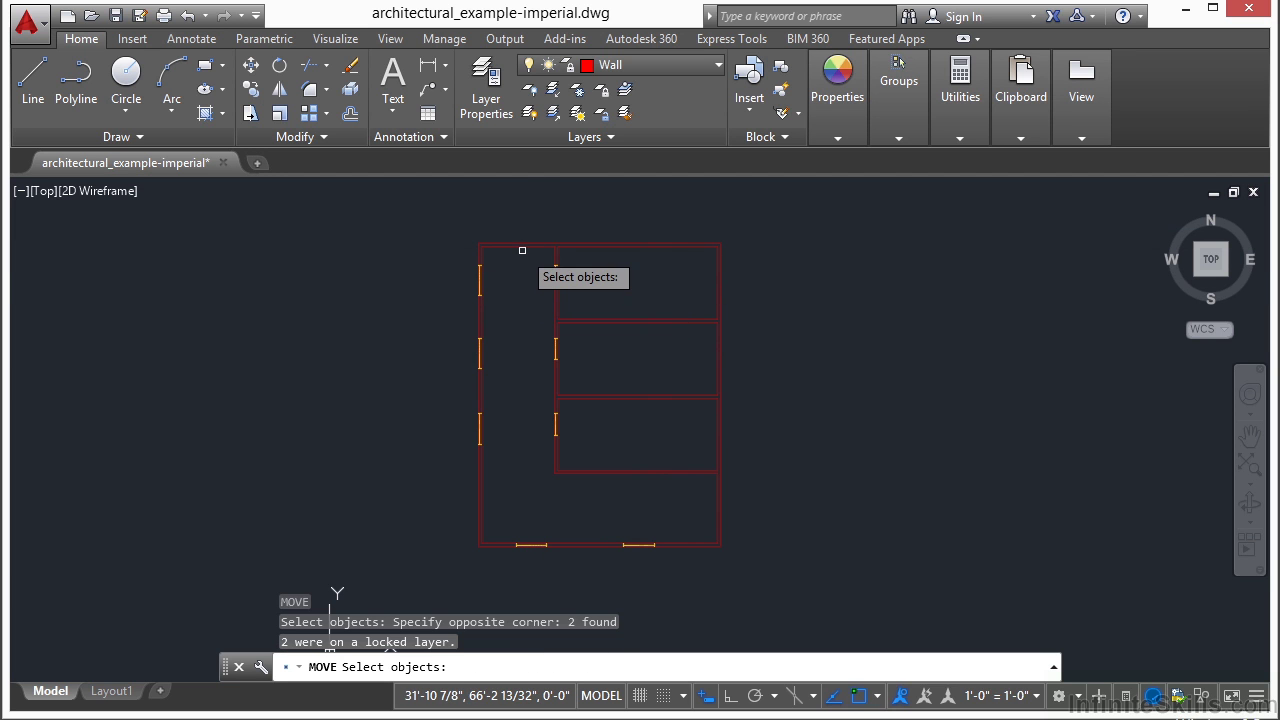
{"action": "left_click", "coordinate": [523, 249]}
{"action": "left_click", "coordinate": [517, 321]}
{"action": "key", "text": "Return"}
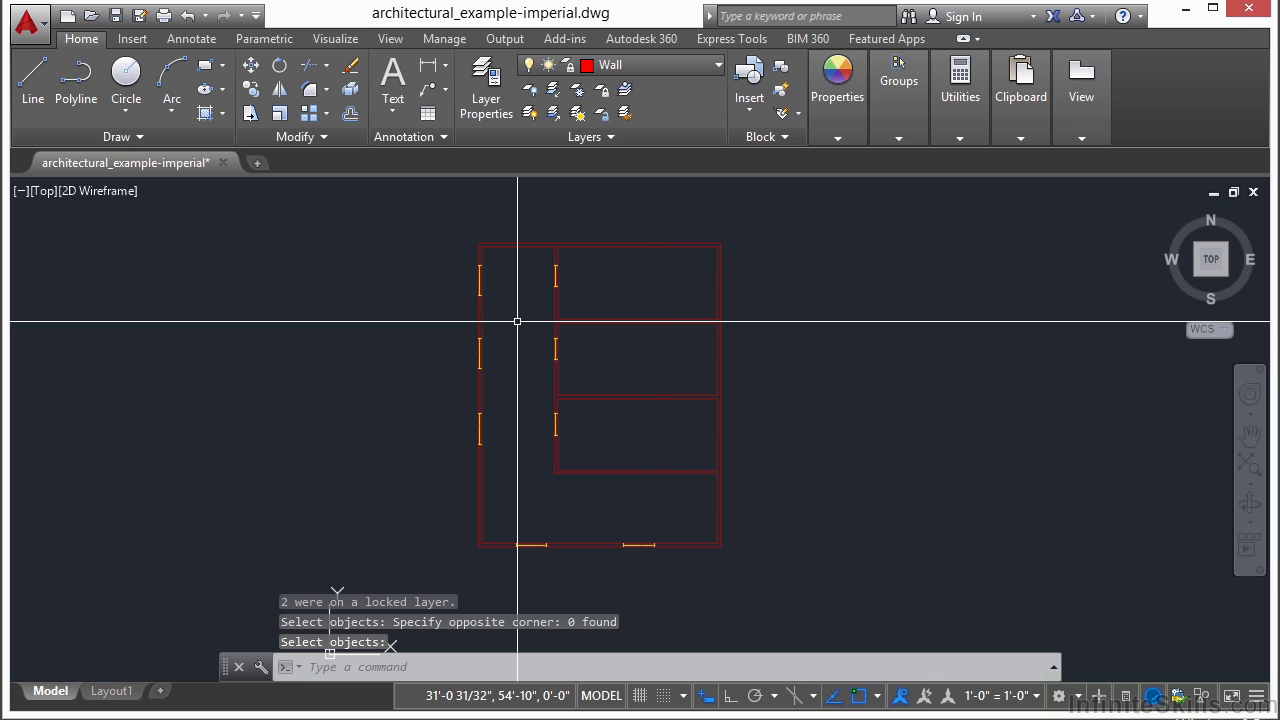